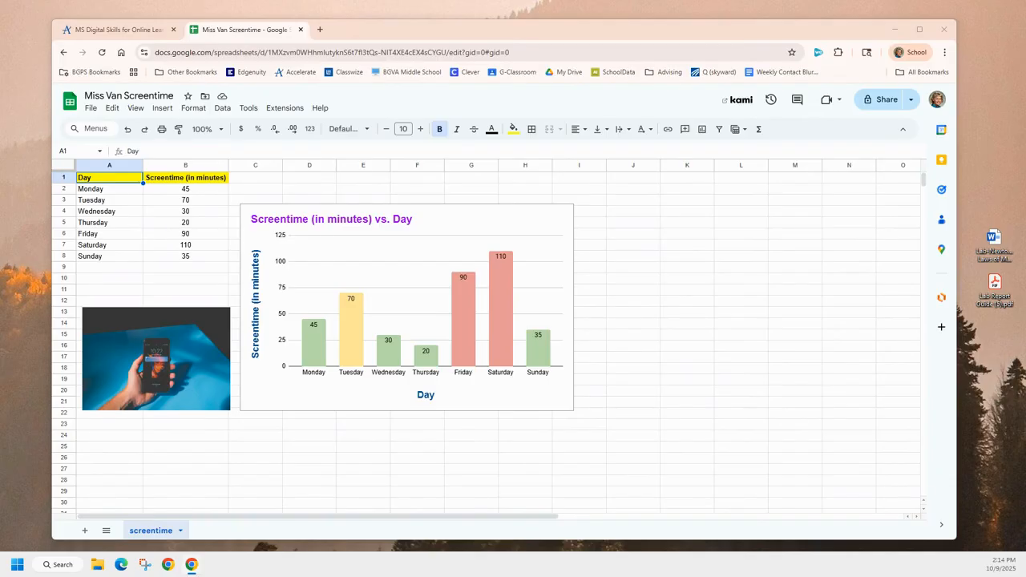
Increase the font size of the screentime table A1:B8 to 20
click(118, 182)
drag(119, 182, 190, 265)
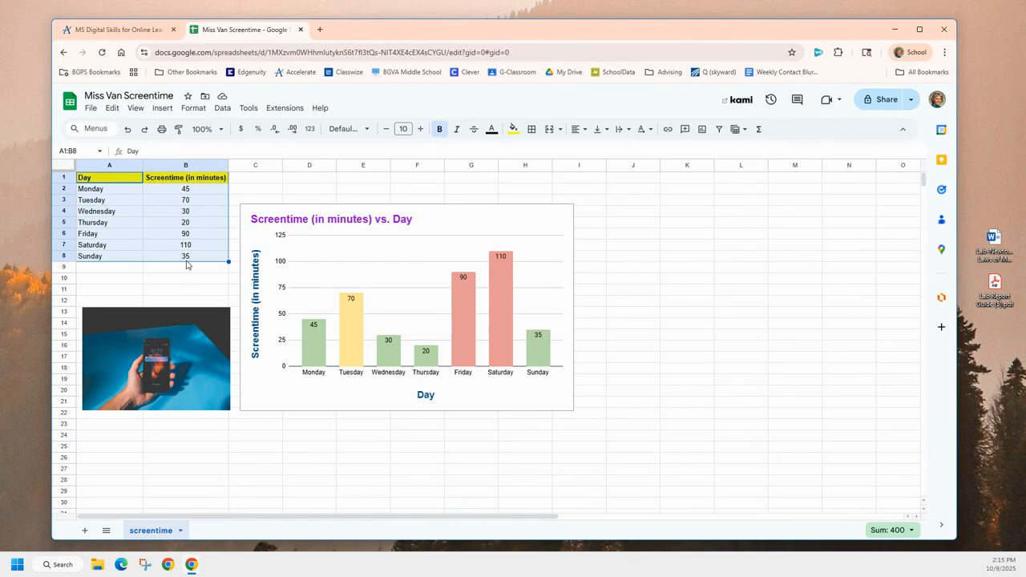
click(420, 130)
click(421, 130)
click(421, 129)
click(421, 130)
click(421, 130)
click(420, 130)
click(420, 129)
click(421, 130)
click(421, 130)
click(421, 129)
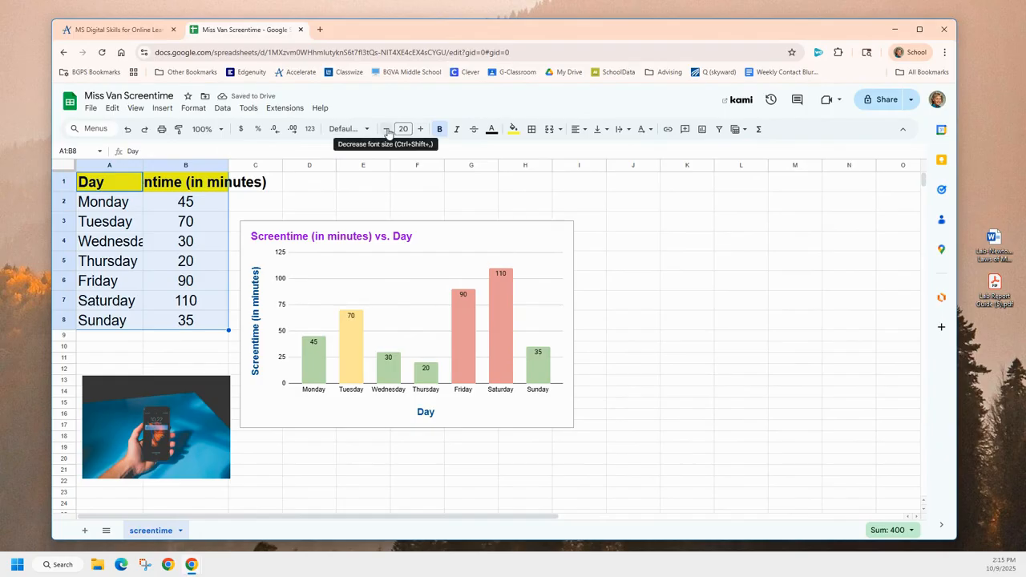
Bring the font size of the table A1:B8 back down to 10
click(386, 130)
click(386, 130)
click(386, 129)
click(386, 129)
click(386, 129)
click(387, 130)
click(386, 129)
click(387, 130)
click(386, 130)
click(386, 129)
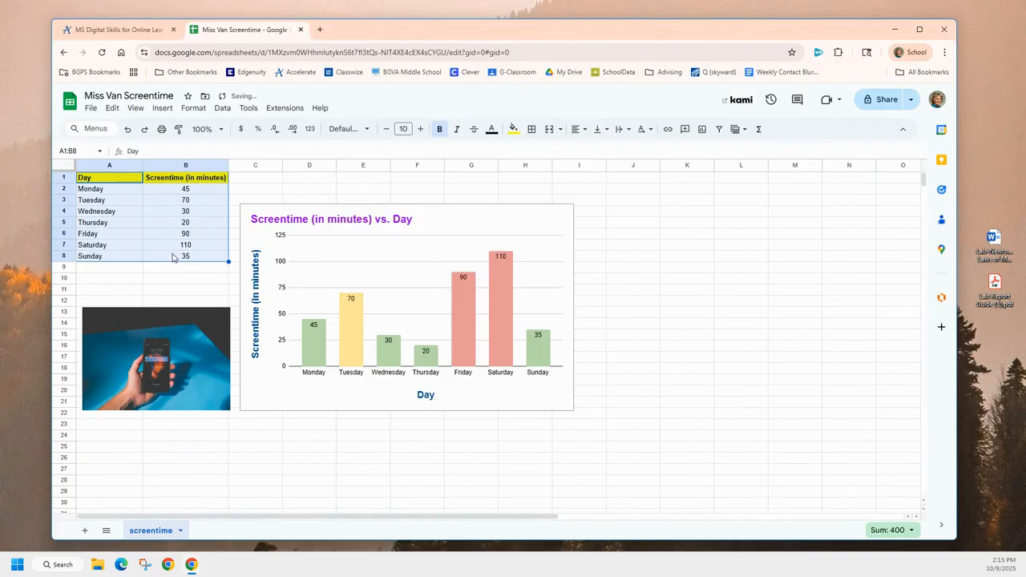
Set the font size of all cells in the sheet to 16
click(64, 169)
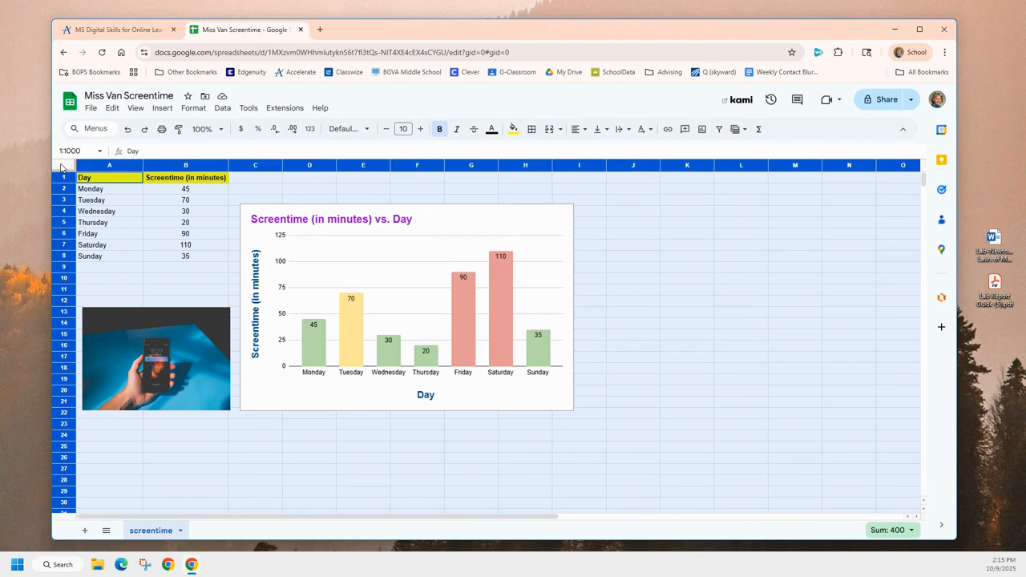
click(421, 129)
click(420, 129)
click(421, 129)
click(421, 129)
click(421, 129)
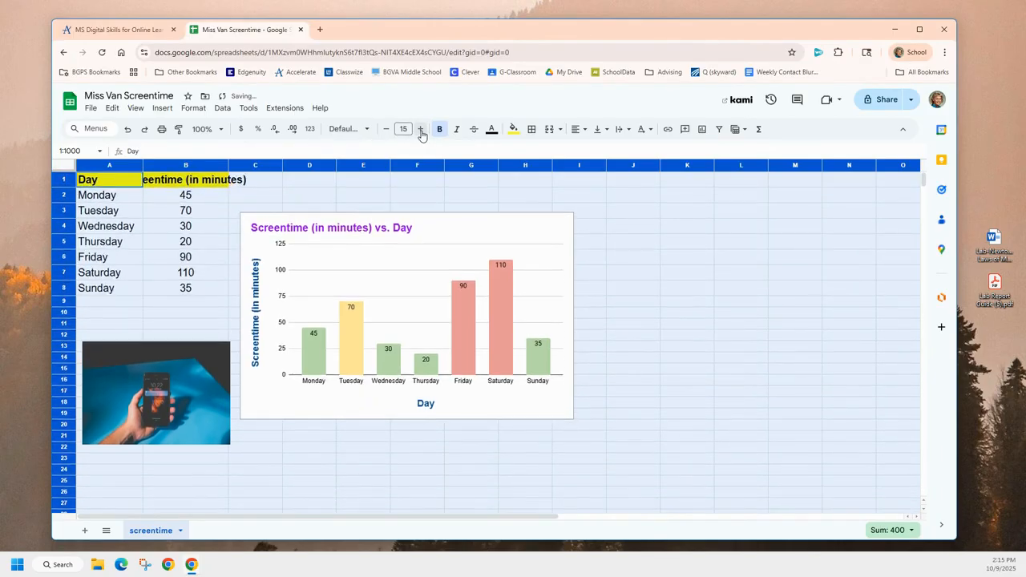
click(420, 129)
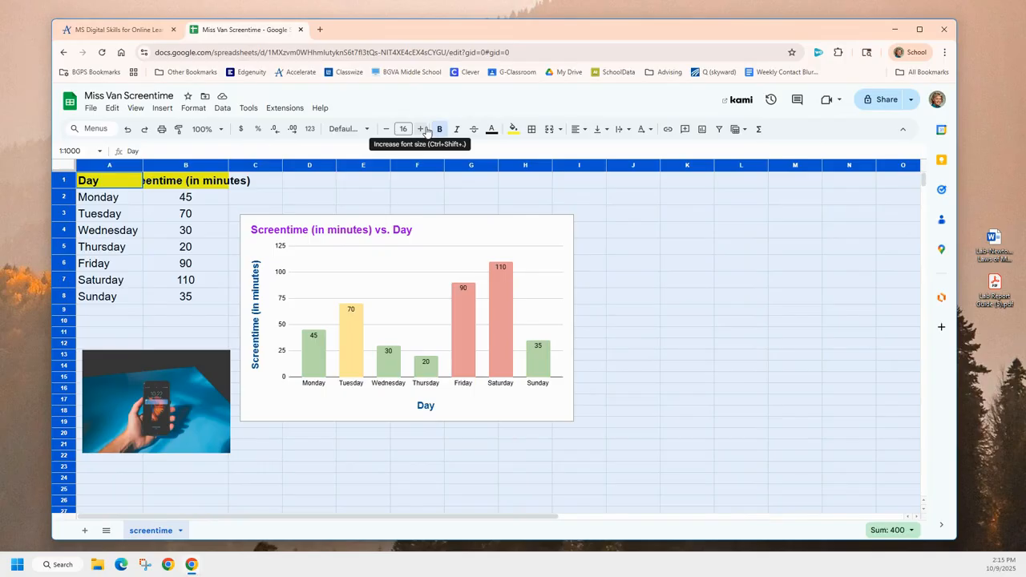
click(635, 368)
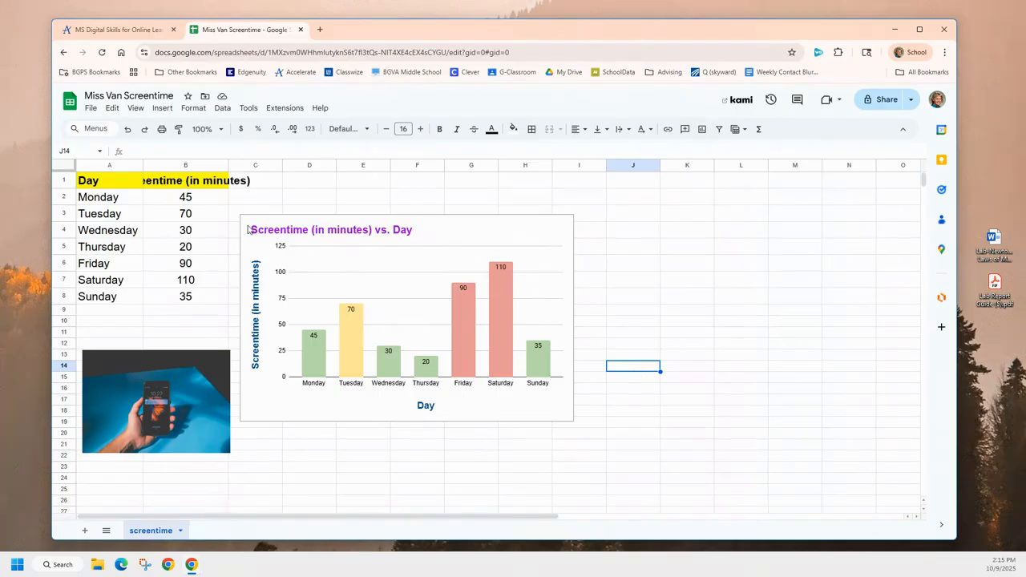
Try widening column B to fit its header on one line, and undo the change
click(197, 184)
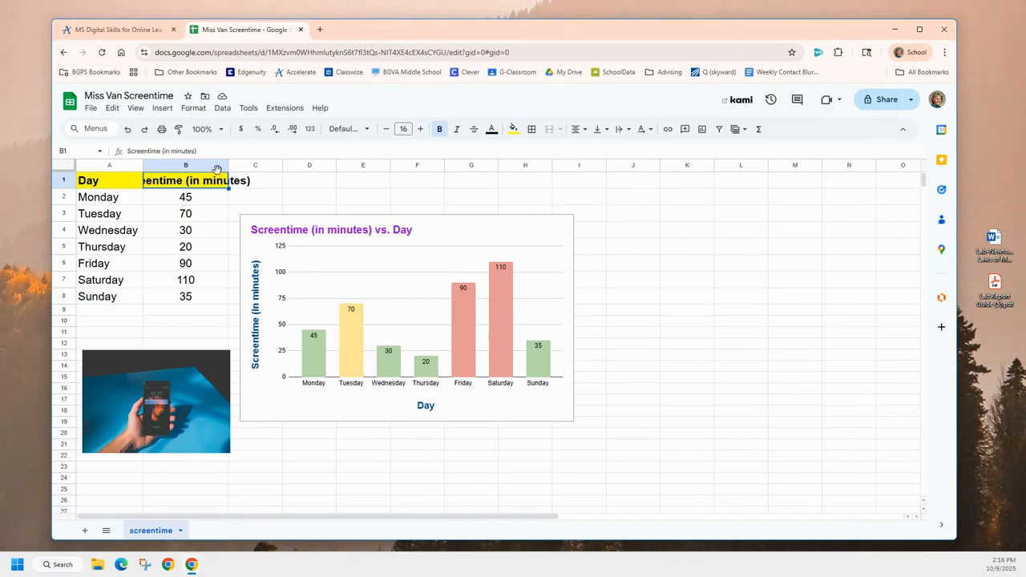
drag(228, 165, 274, 165)
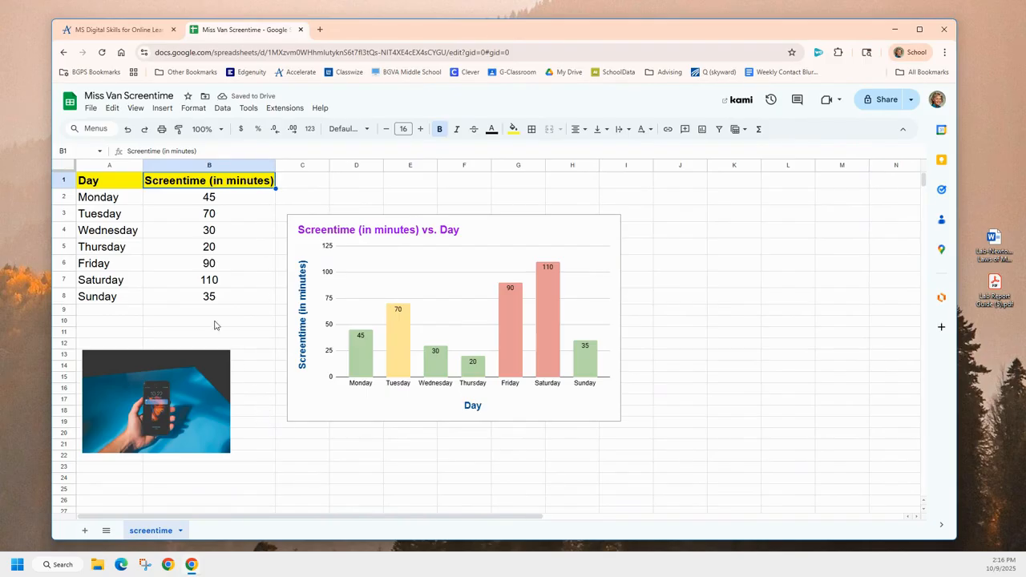
click(127, 129)
click(128, 129)
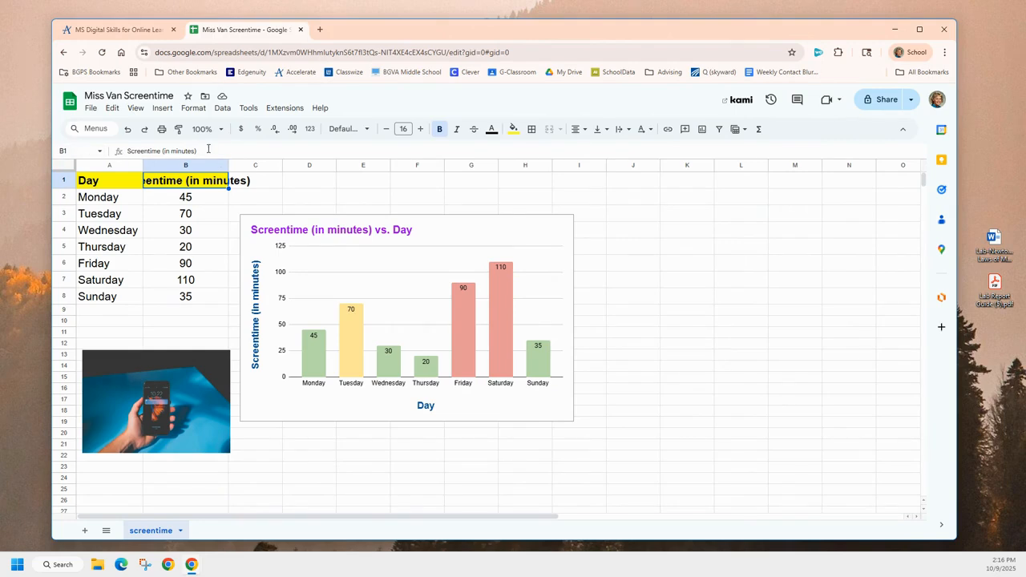
Wrap the header text in B1 and add spaces before "(in minutes)" to push the whole phrase onto the second line
click(193, 109)
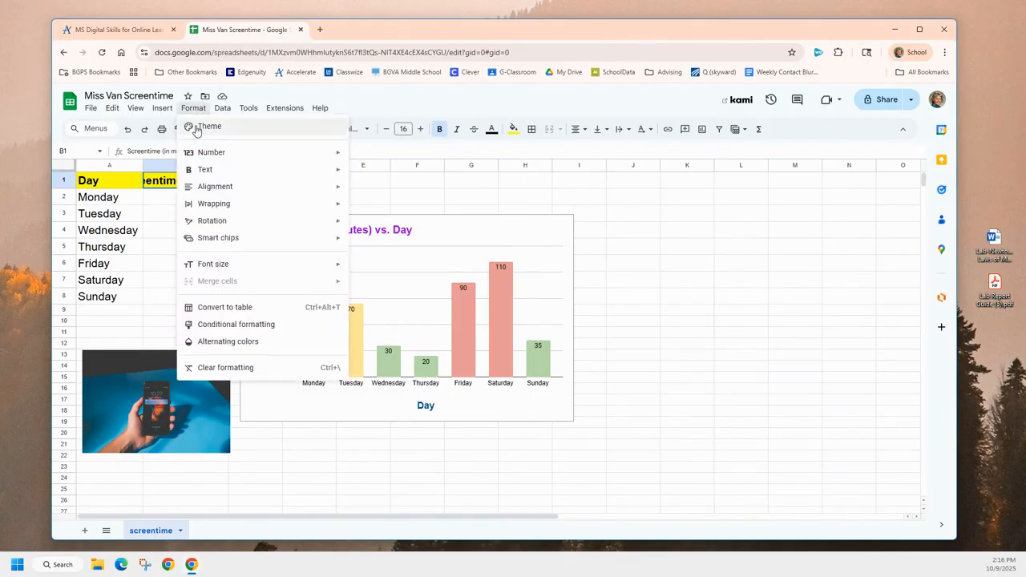
mouse_move(204, 206)
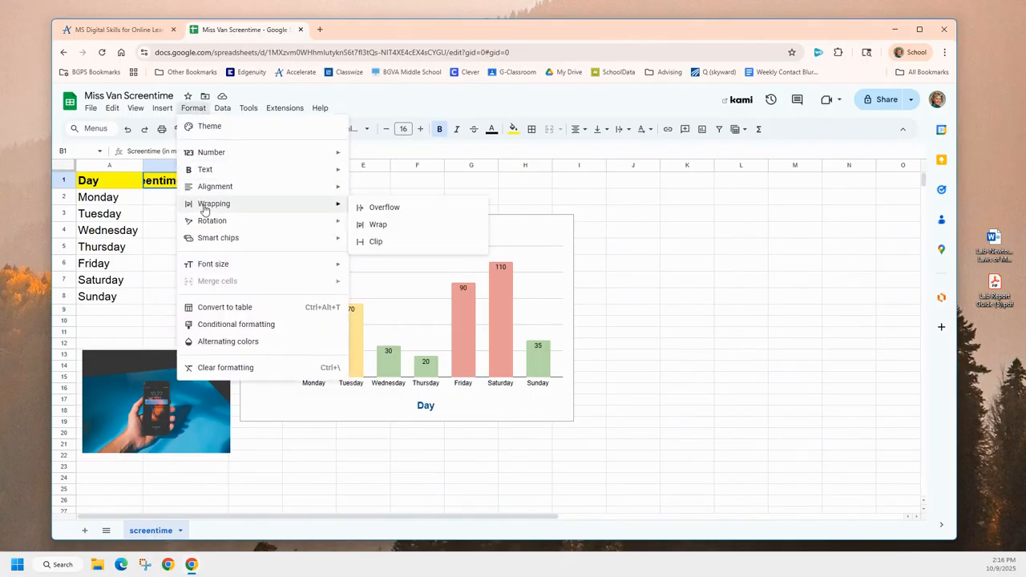
click(377, 224)
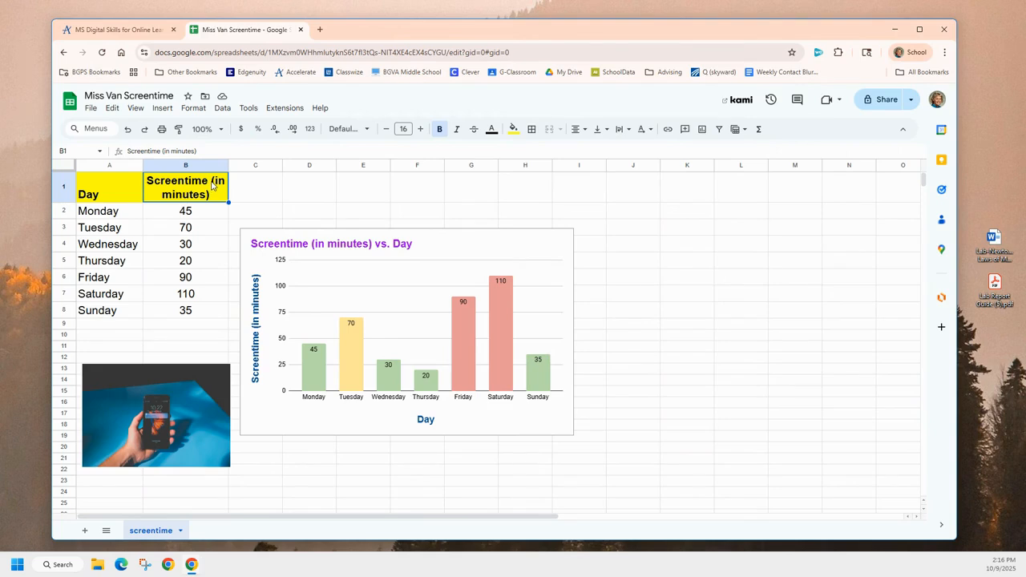
click(162, 152)
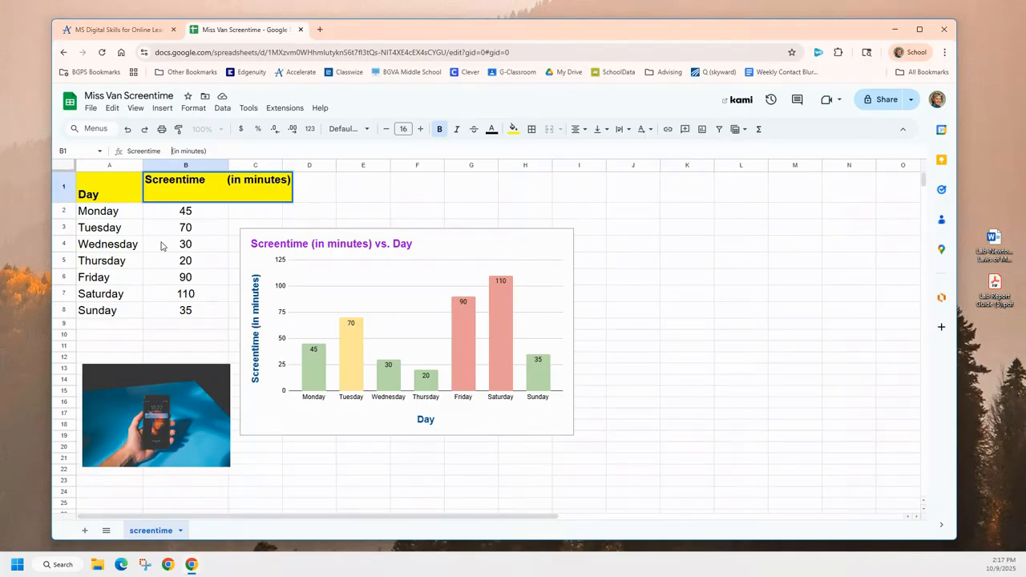
key(Return)
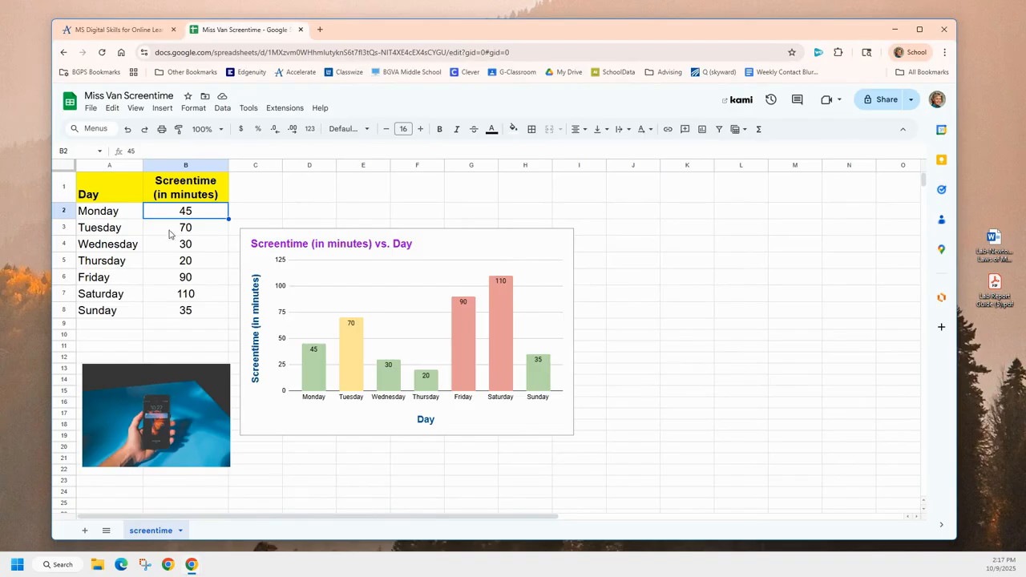
Reduce only the "(in minutes)" part of the B1 header to font size 10
click(185, 197)
drag(215, 151, 171, 153)
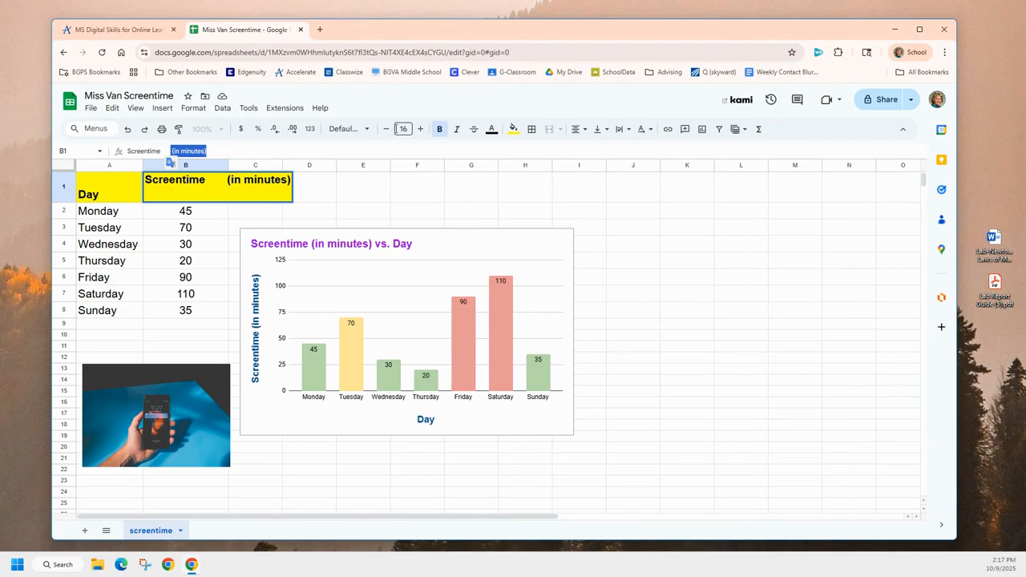
click(385, 131)
click(384, 131)
click(385, 131)
click(385, 131)
click(385, 131)
click(385, 131)
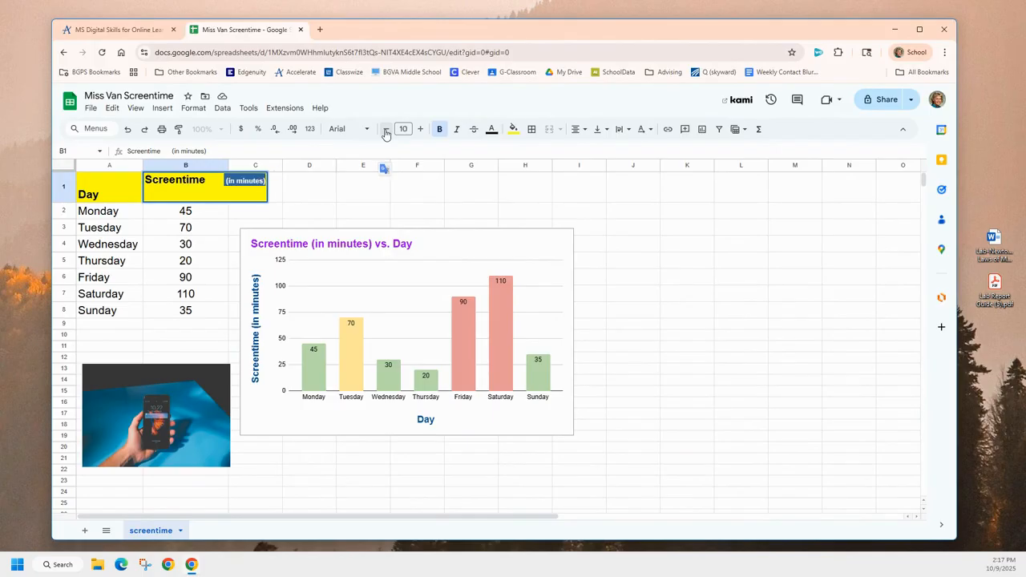
key(Return)
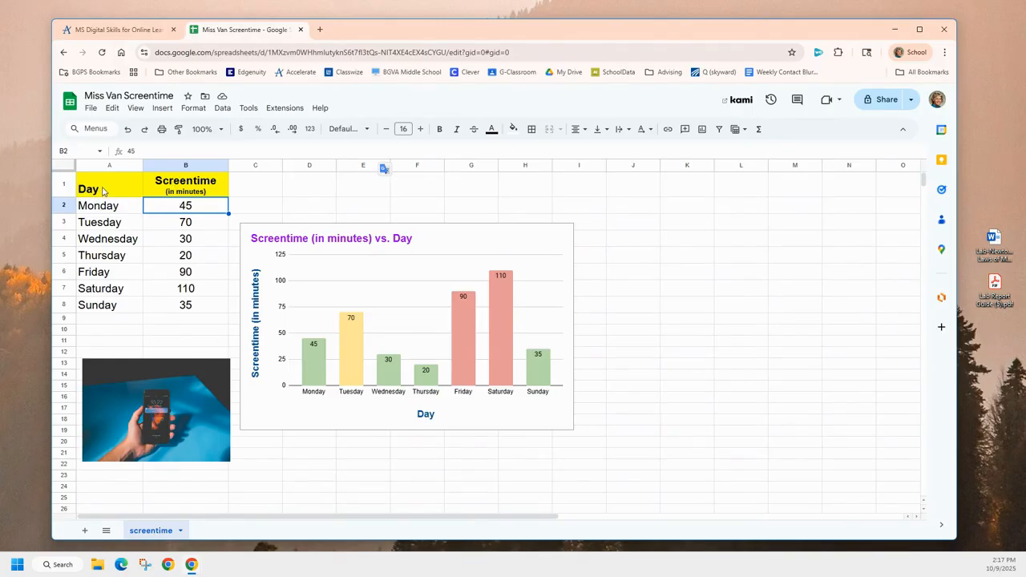
Align the header cells A1:B1 vertically to the top
drag(104, 192, 185, 190)
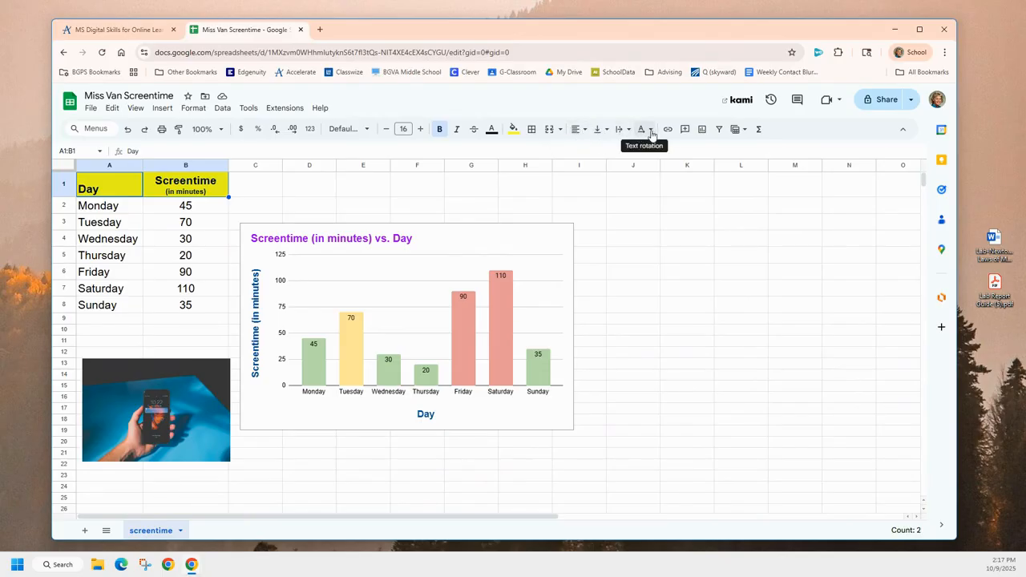
click(605, 131)
click(605, 153)
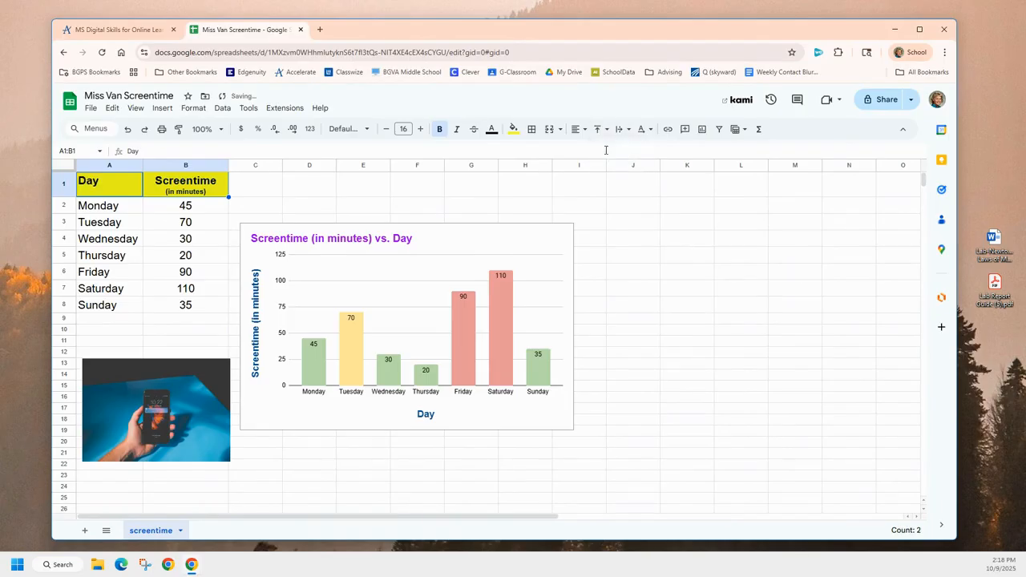
click(267, 189)
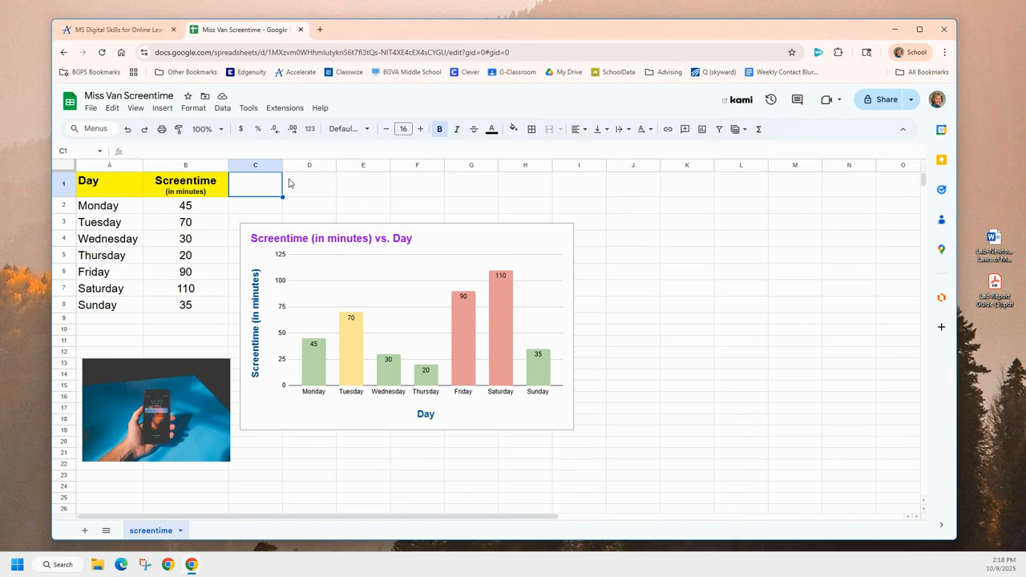
click(760, 129)
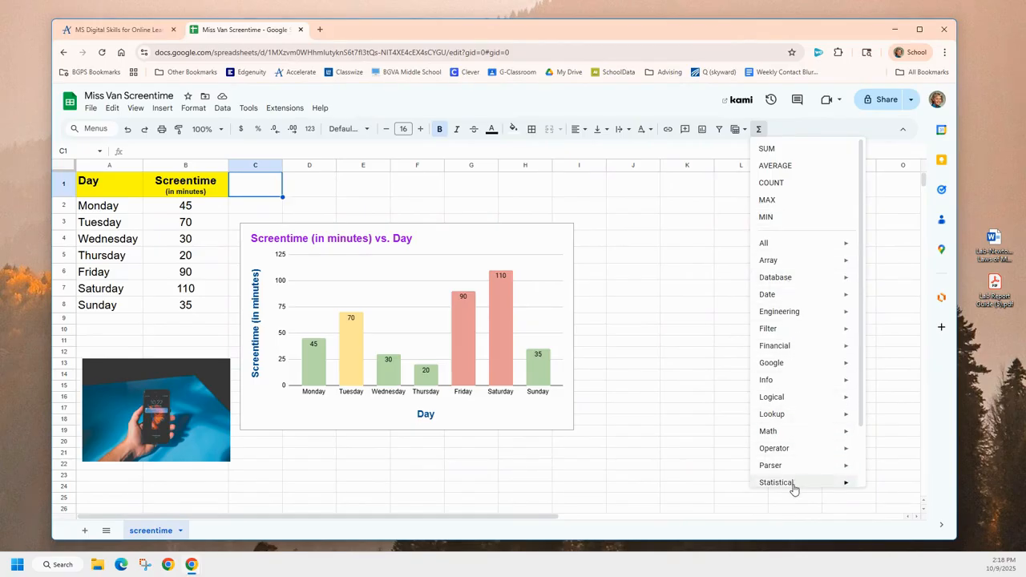
mouse_move(794, 484)
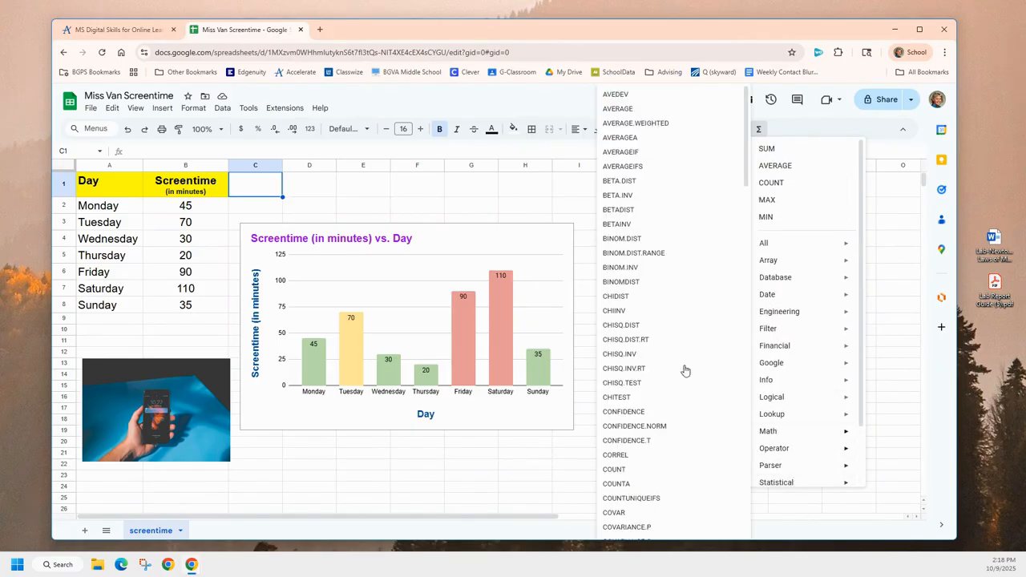
click(577, 212)
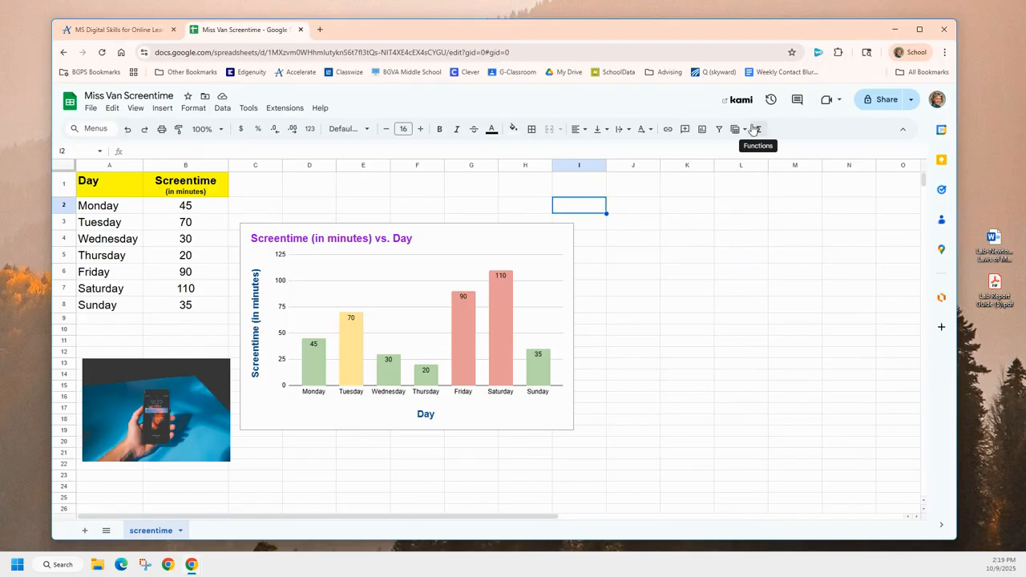
Enter the label "Total" in cell A10 below the list of days
click(95, 331)
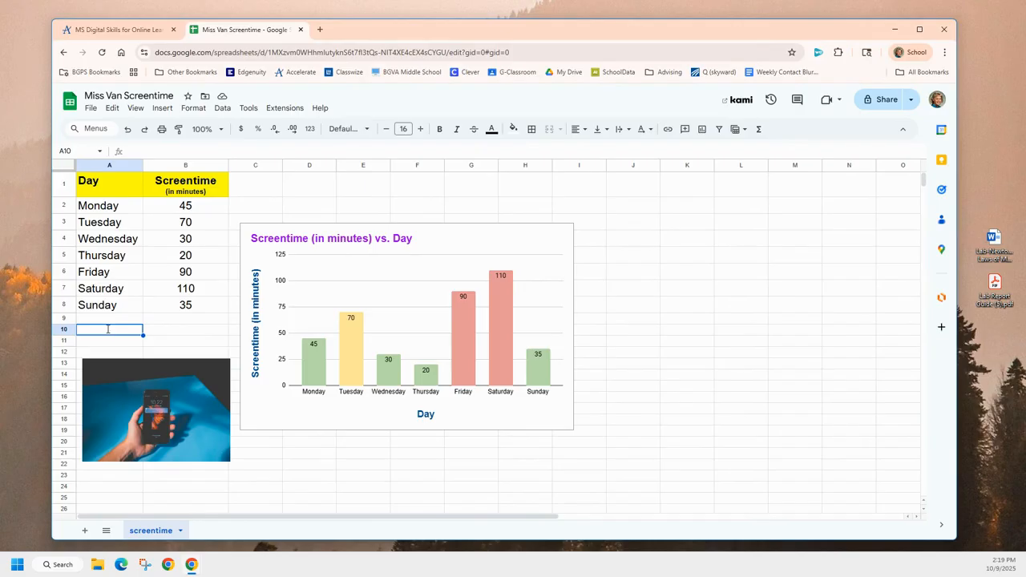
text(Total)
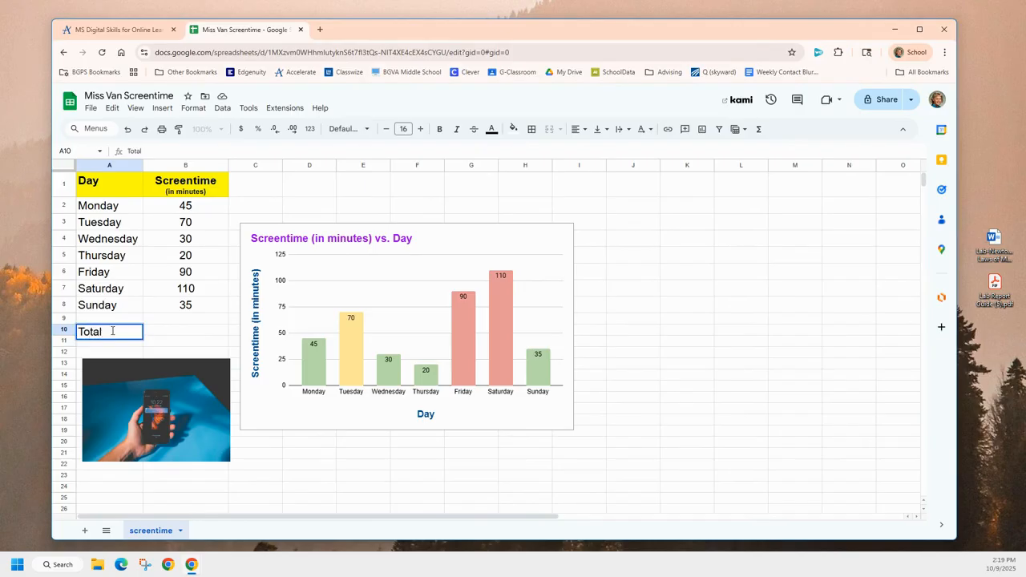
click(178, 343)
Move the phone picture down to start at about row 15 and enter the label "Average" in cell A12
click(104, 357)
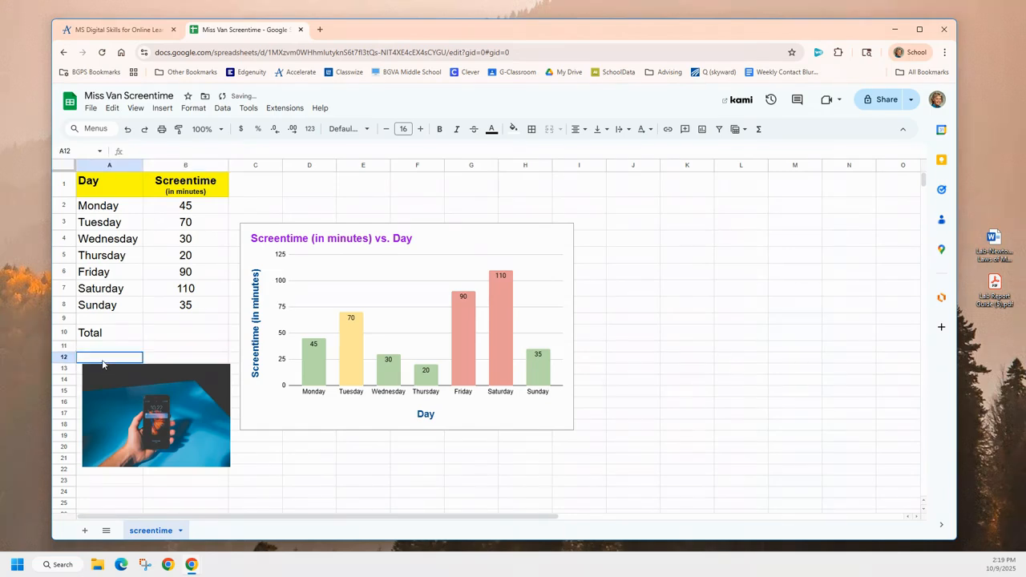
drag(145, 412, 142, 441)
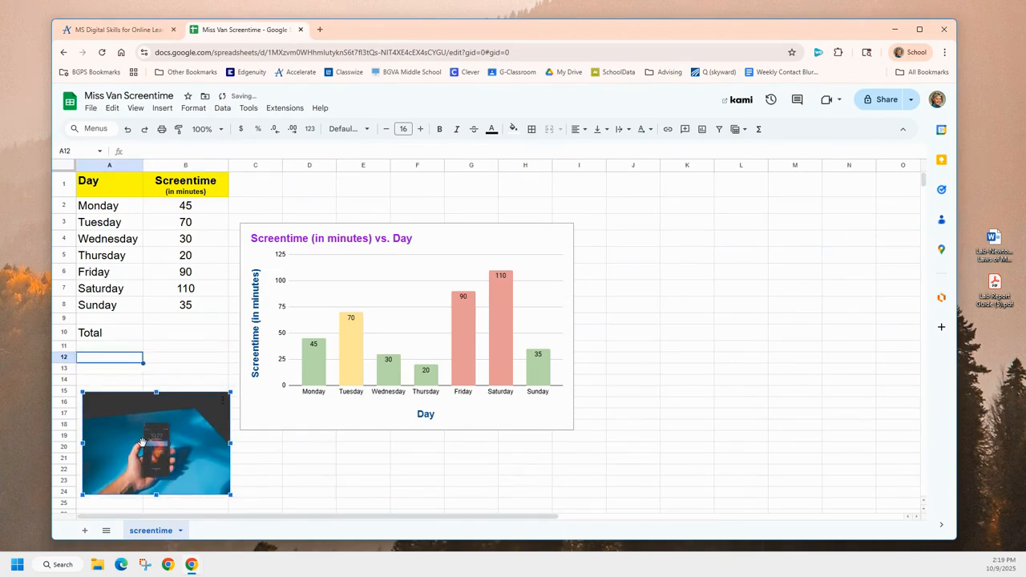
click(116, 361)
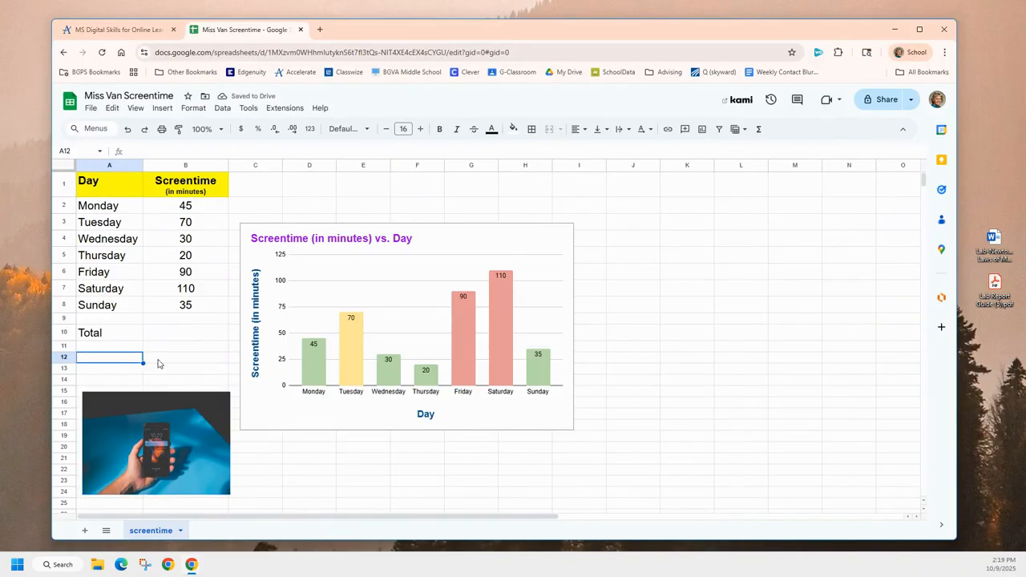
text(Average)
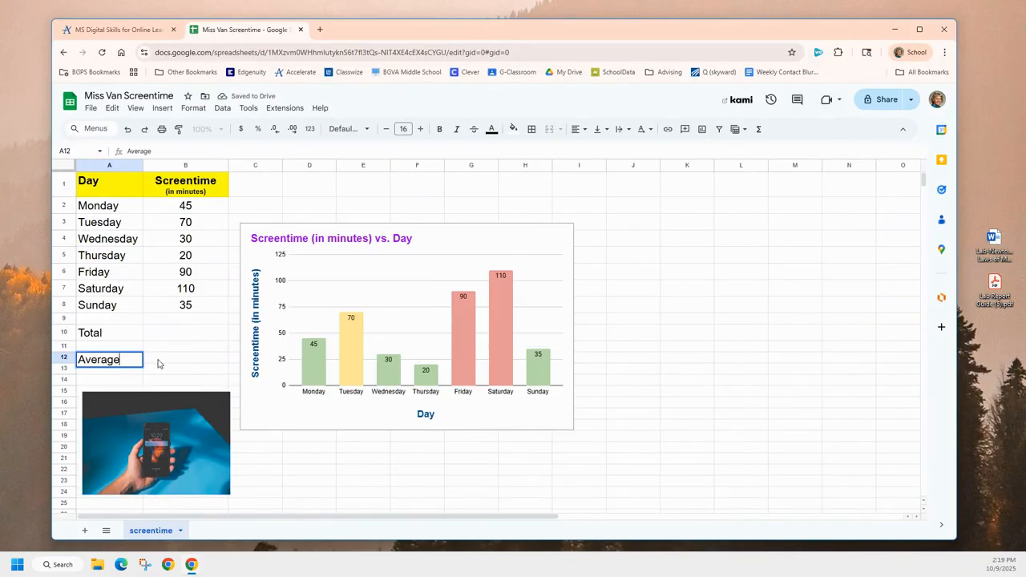
click(127, 335)
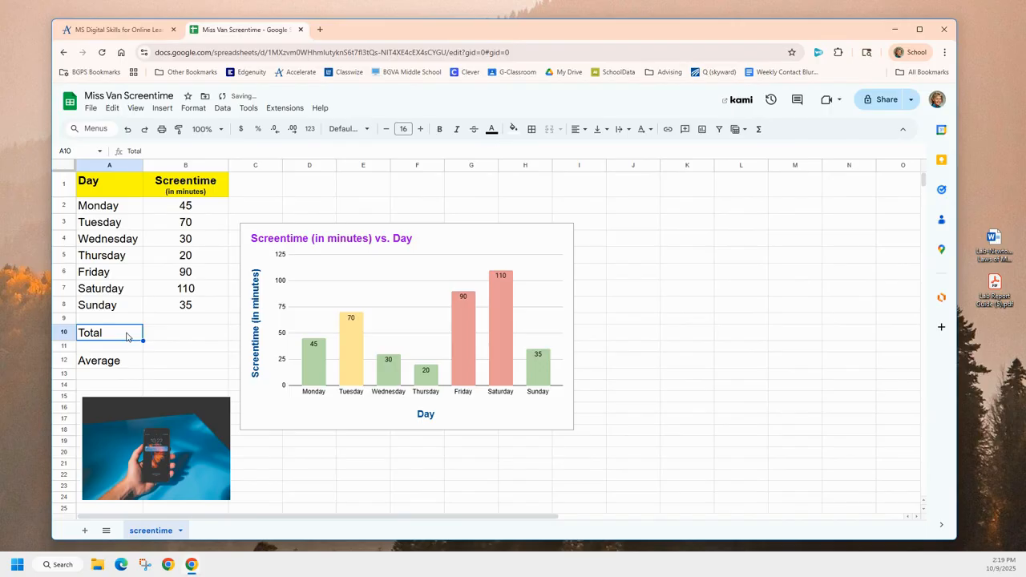
Review the daily screentime values in B2:B8 that make up the total
click(190, 209)
drag(190, 222, 216, 312)
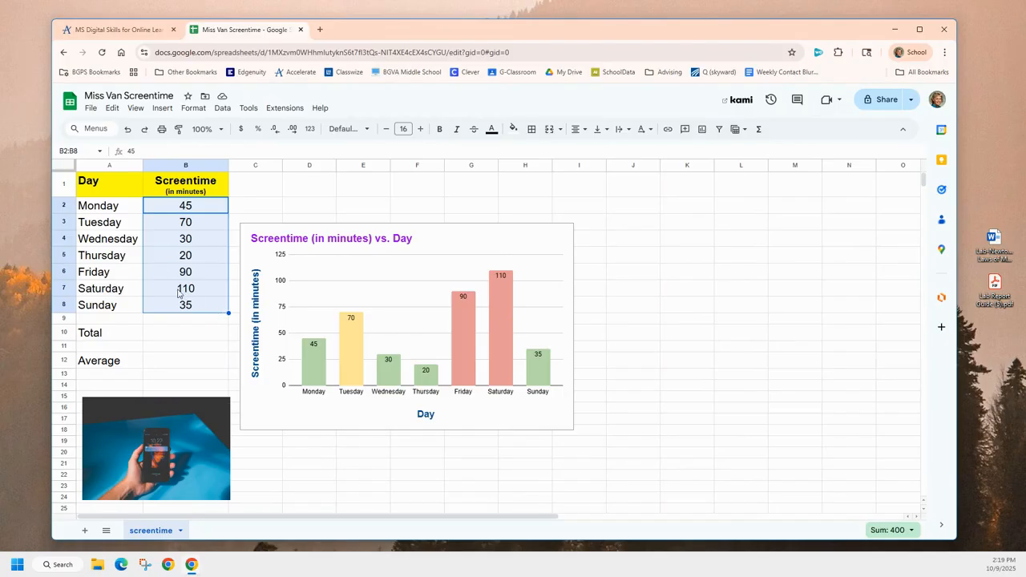
click(194, 226)
click(196, 239)
click(200, 257)
click(202, 273)
click(205, 292)
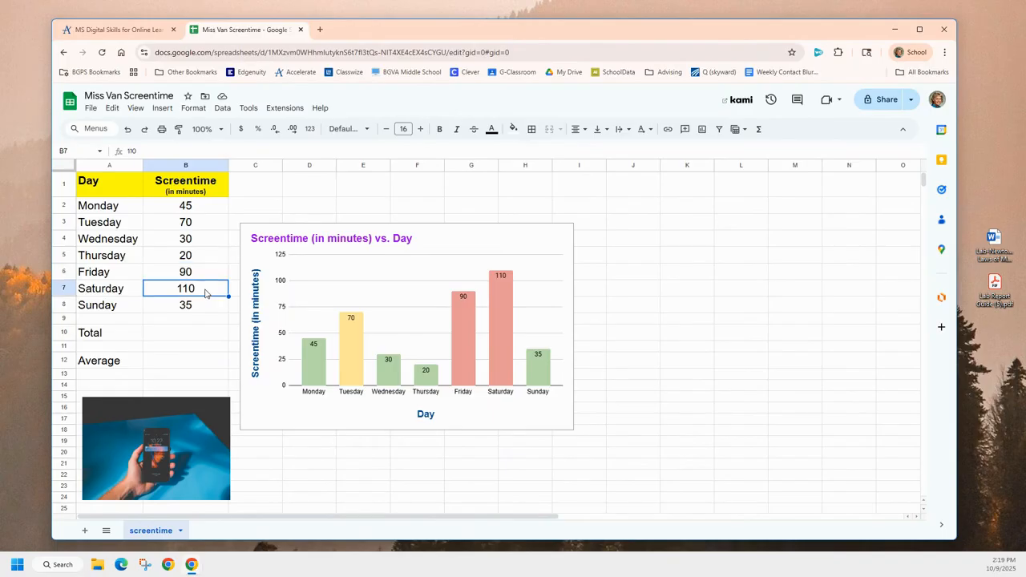
click(210, 312)
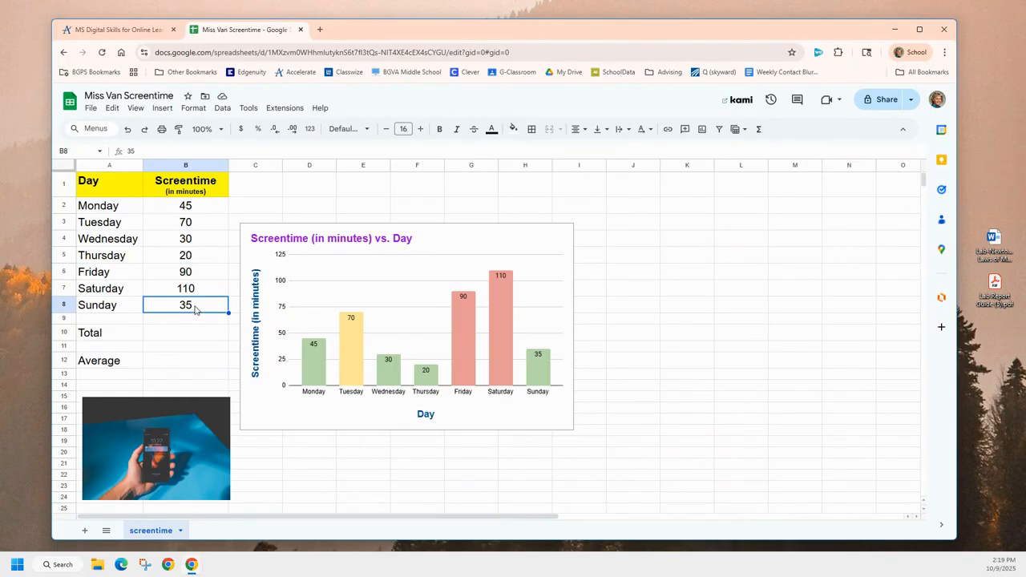
Calculate the total screentime in cell B10 with the SUM function over B2:B8
click(189, 336)
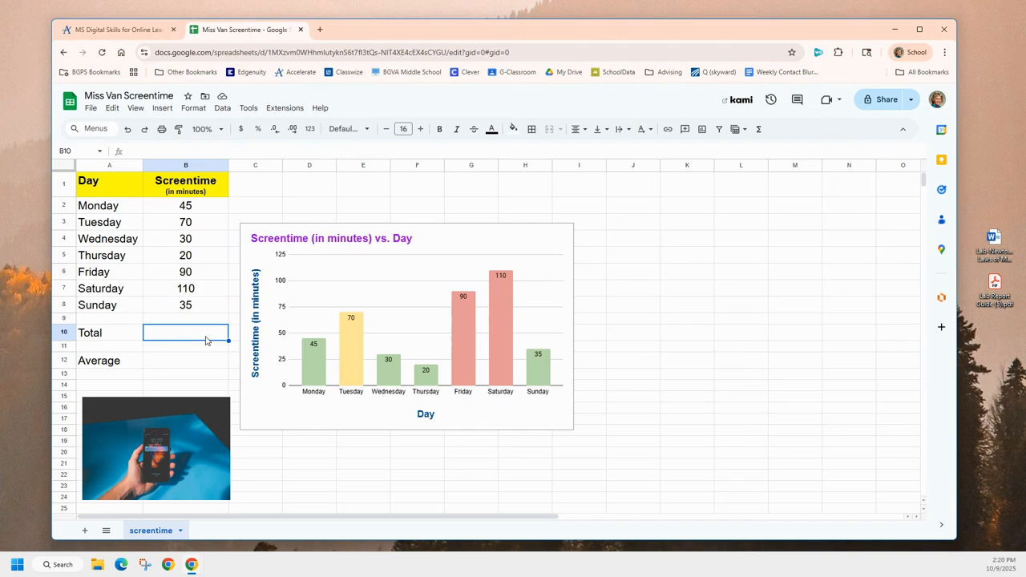
click(763, 136)
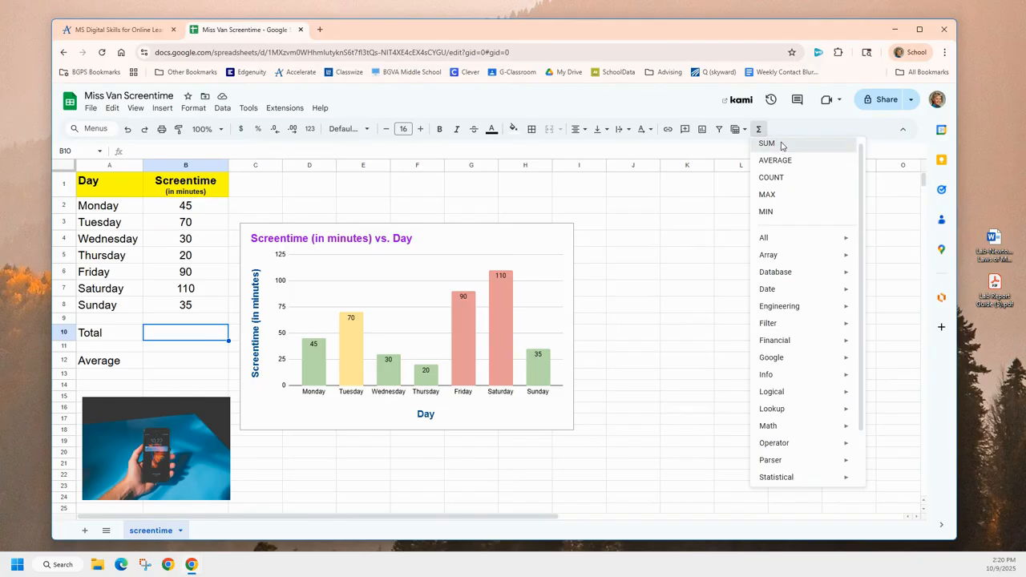
click(777, 144)
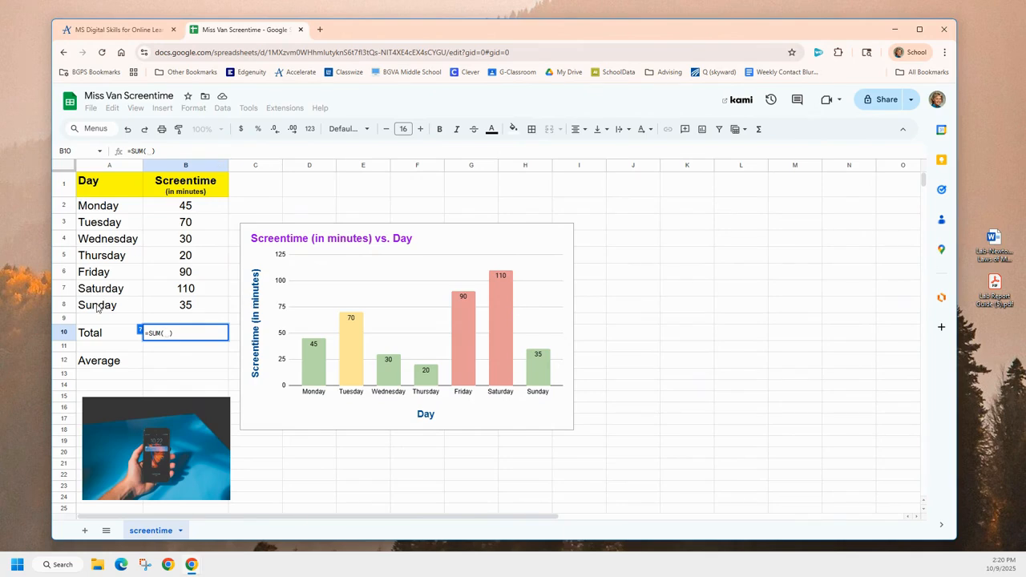
click(200, 210)
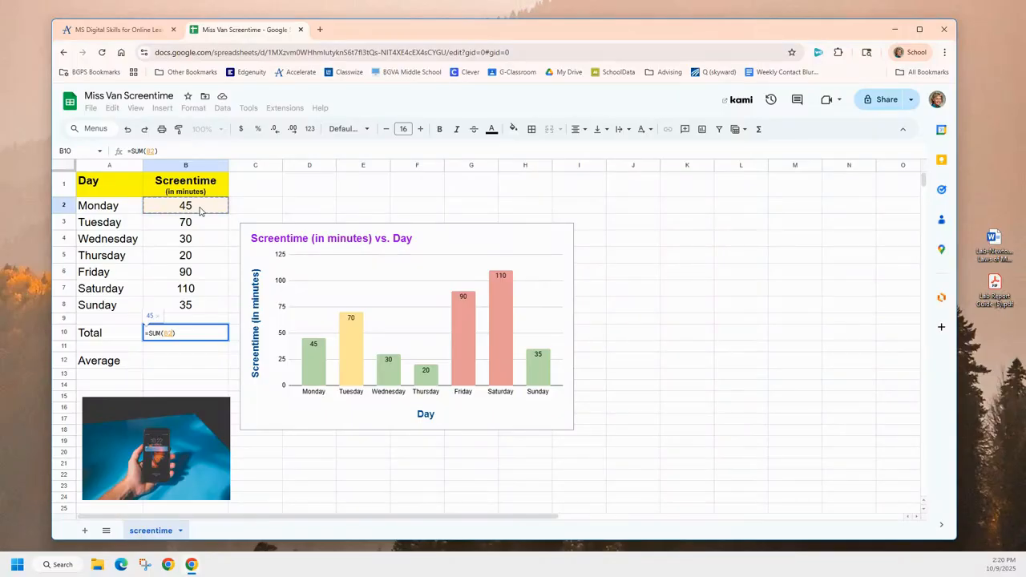
drag(201, 214, 203, 304)
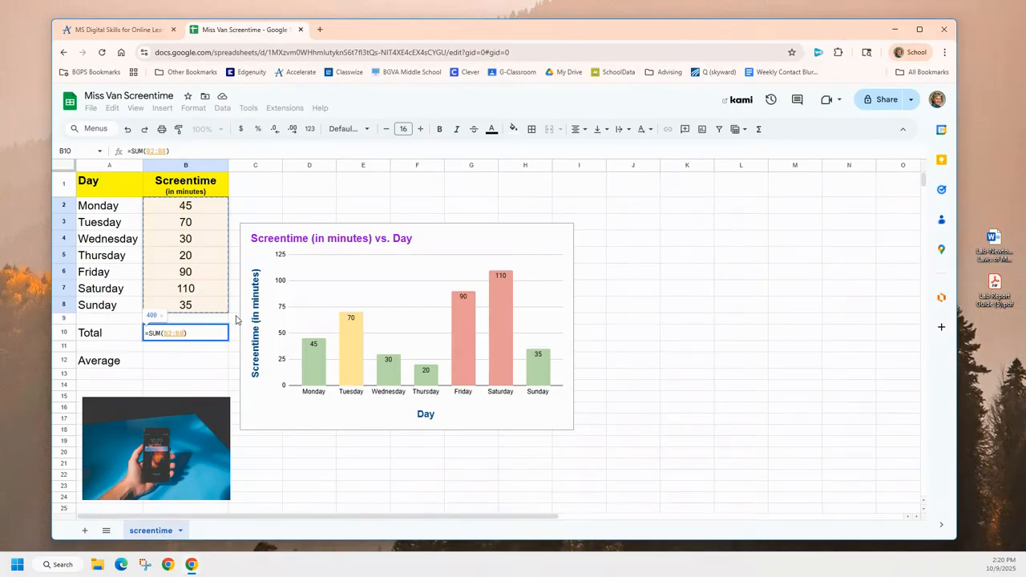
key(Return)
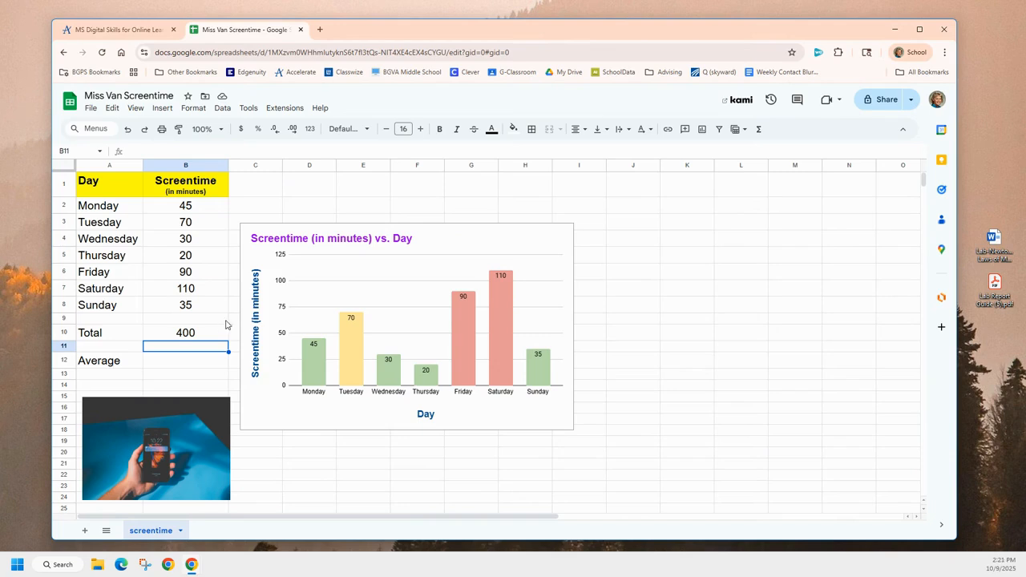
click(189, 363)
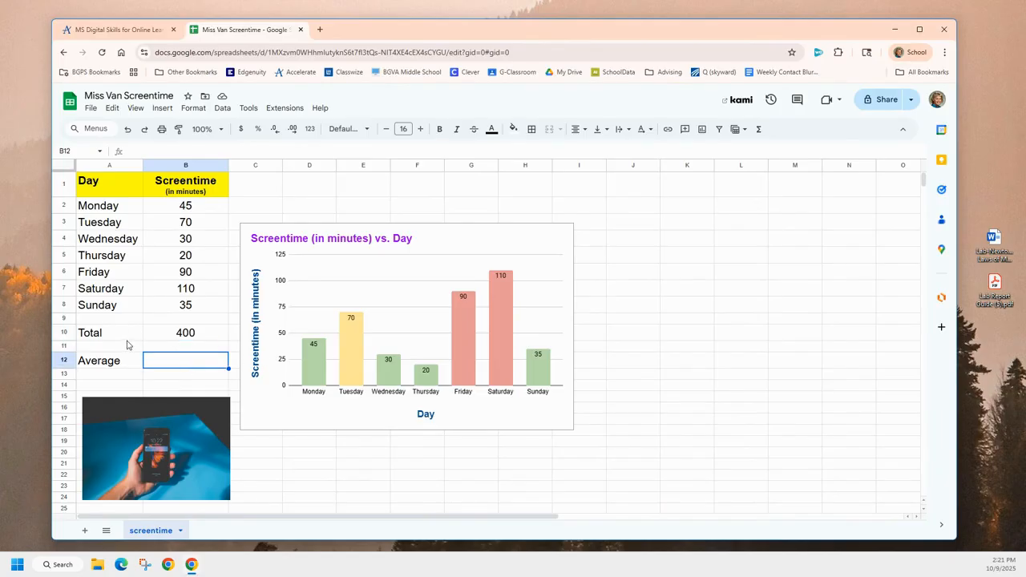
click(169, 336)
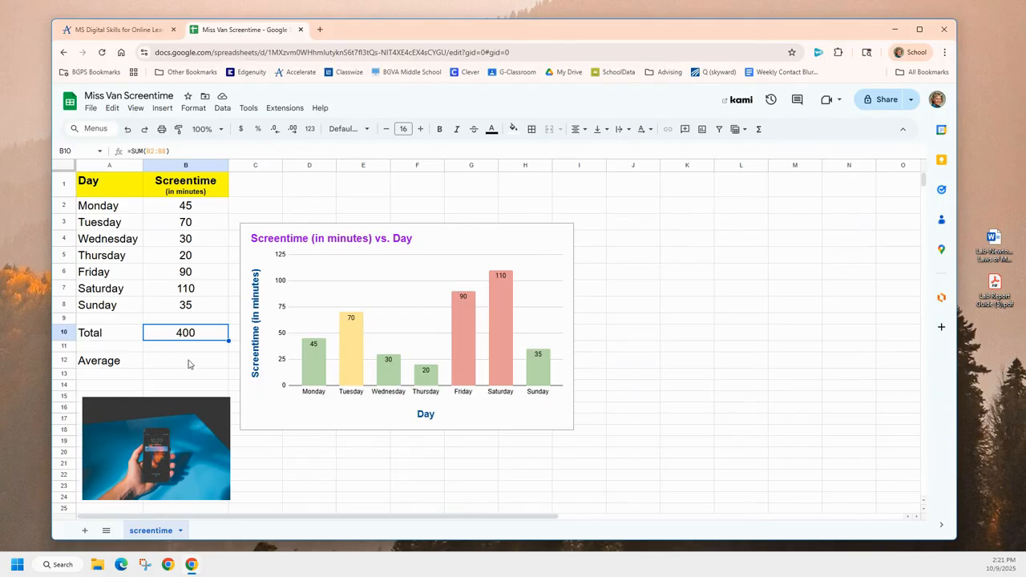
click(187, 362)
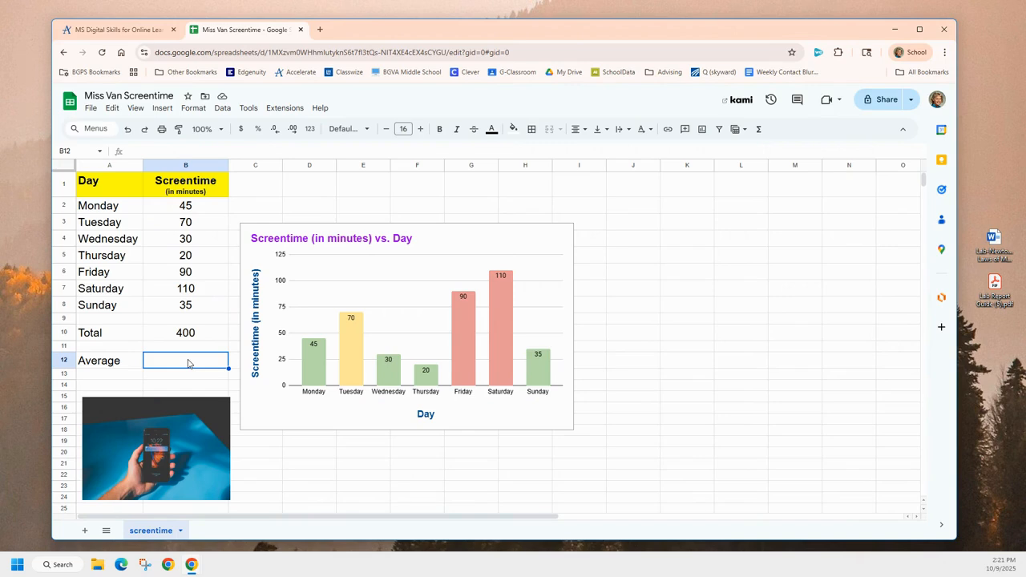
click(173, 256)
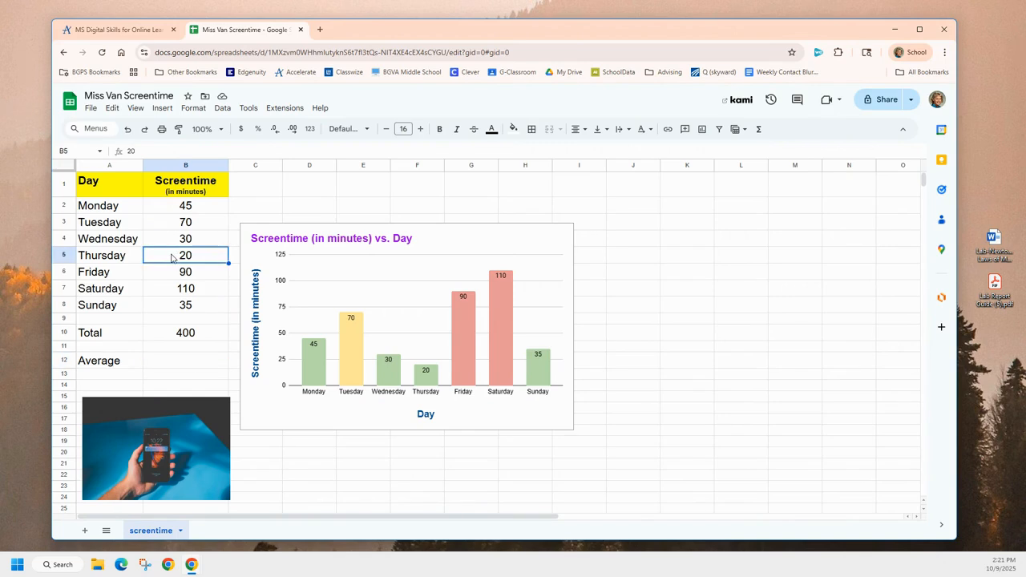
click(169, 294)
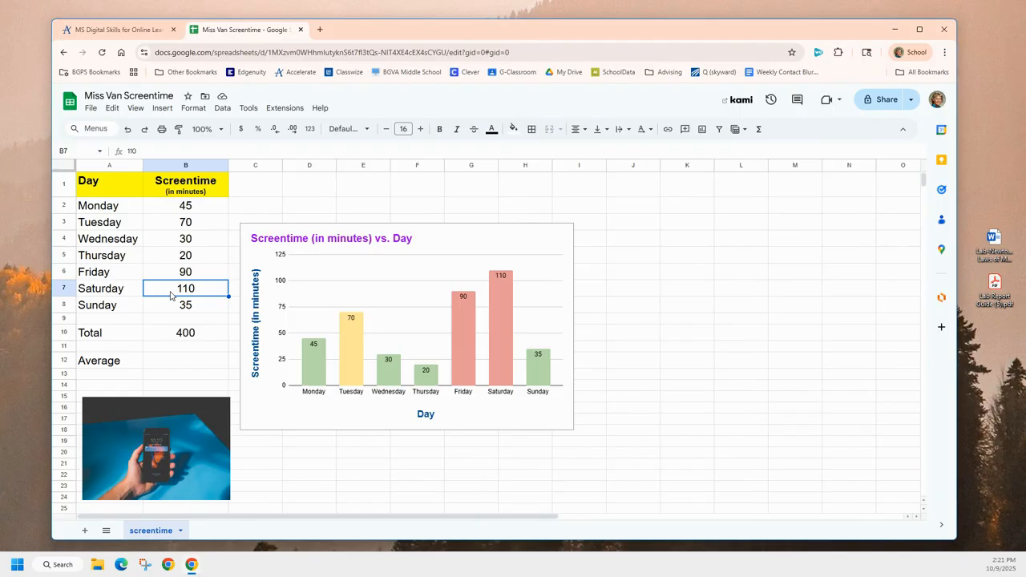
Calculate the average screentime in cell B12 with the AVERAGE function over B2:B8
click(186, 365)
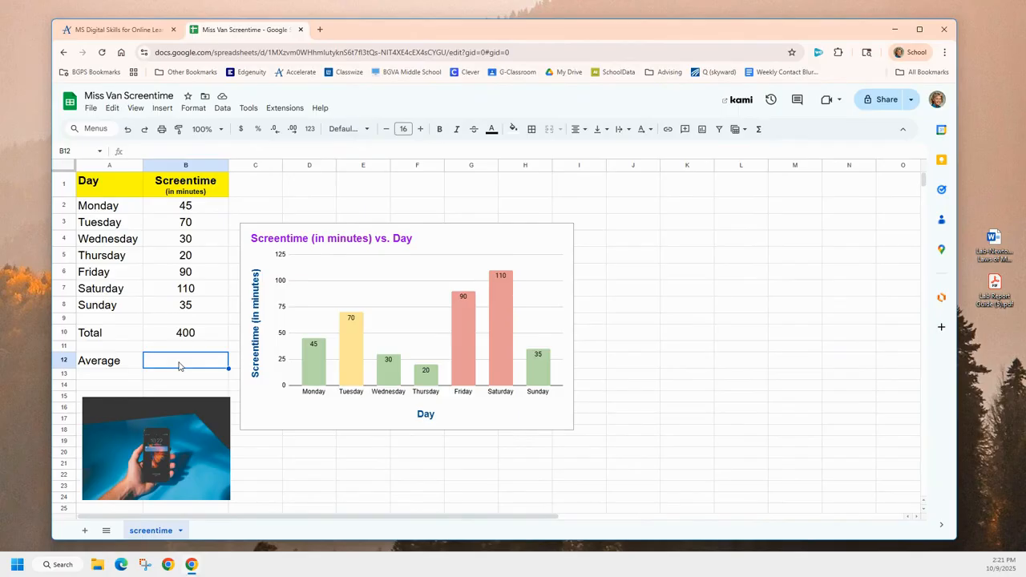
click(760, 130)
click(775, 162)
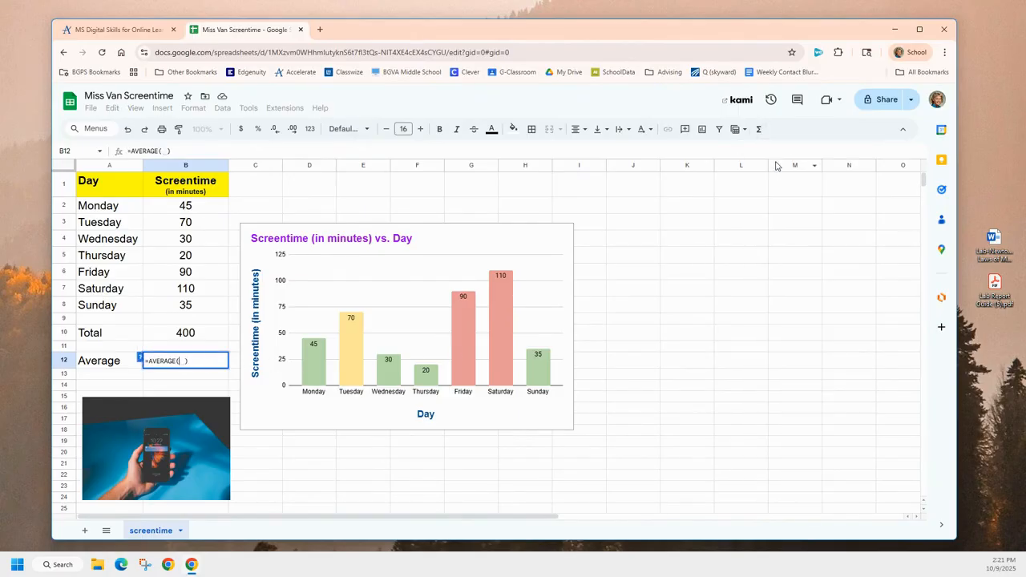
click(204, 205)
drag(204, 205, 202, 302)
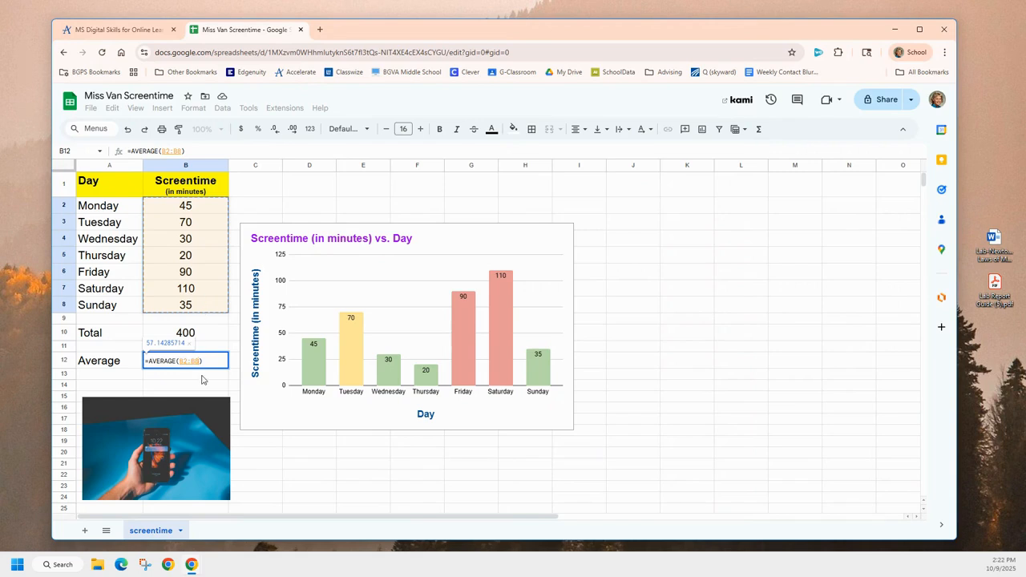
key(Return)
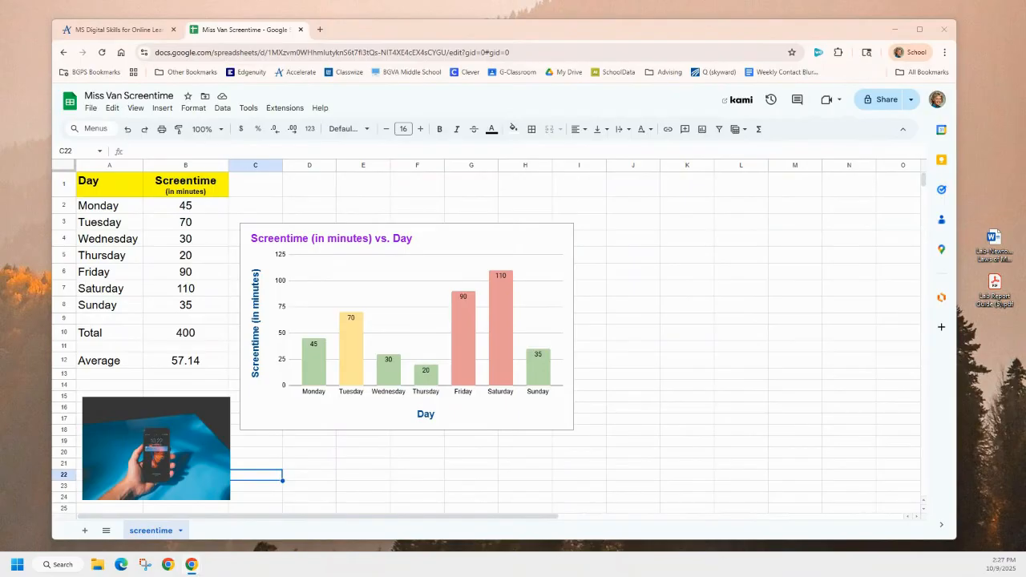
Test the formulas by setting Thursday's screentime in B5 to 5 and returning it to 20
click(195, 259)
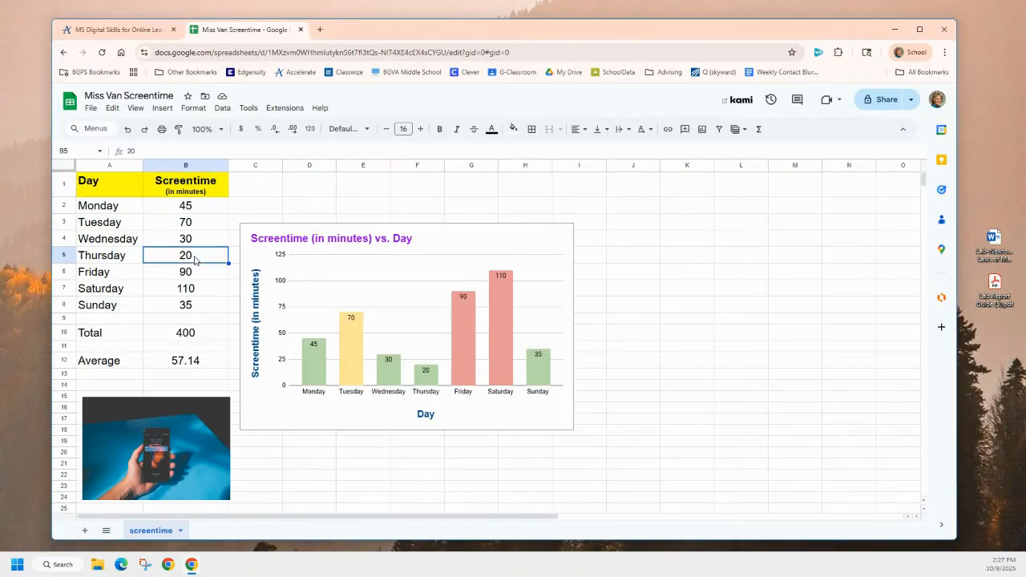
text(5)
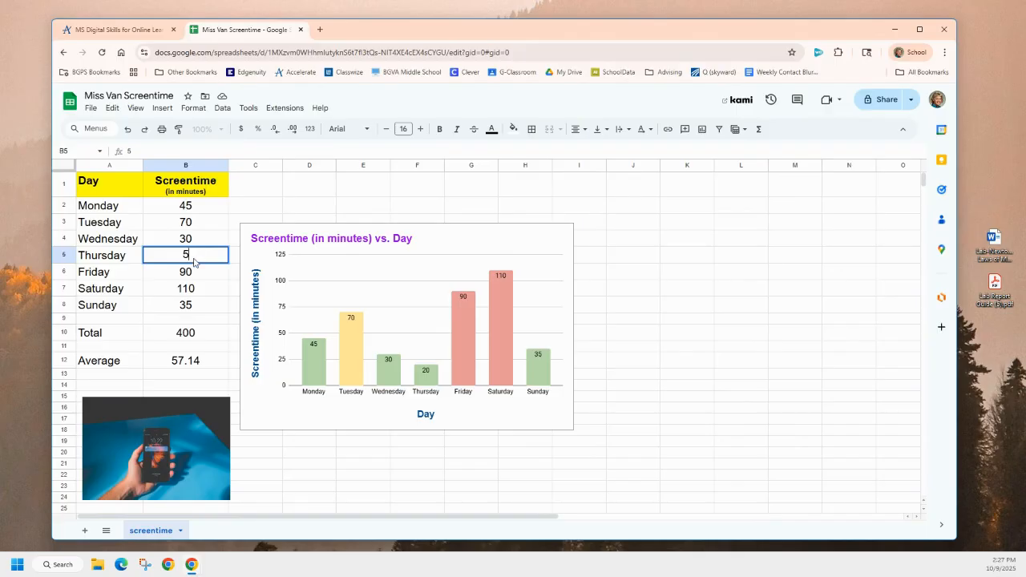
key(Return)
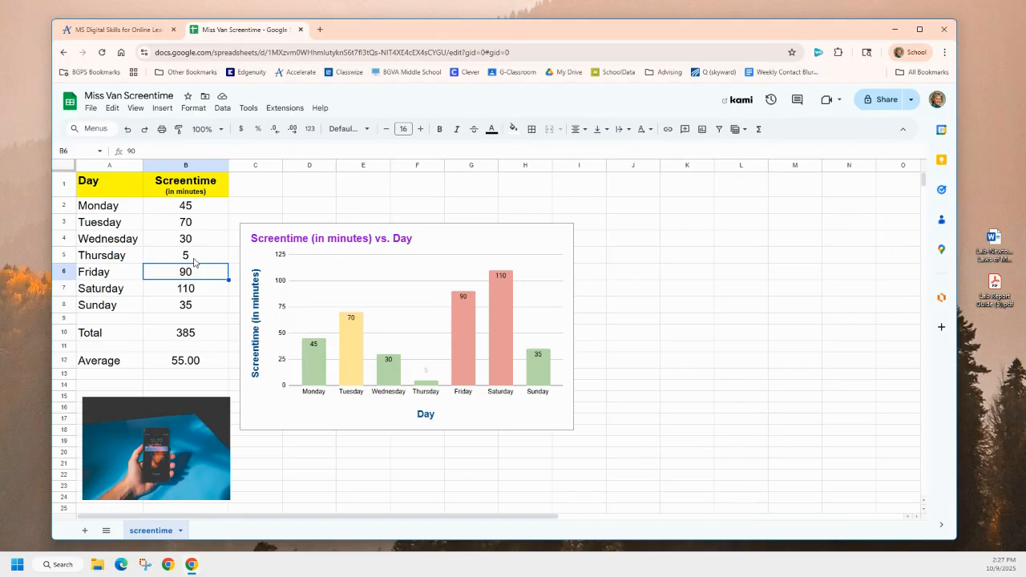
click(194, 261)
text(20)
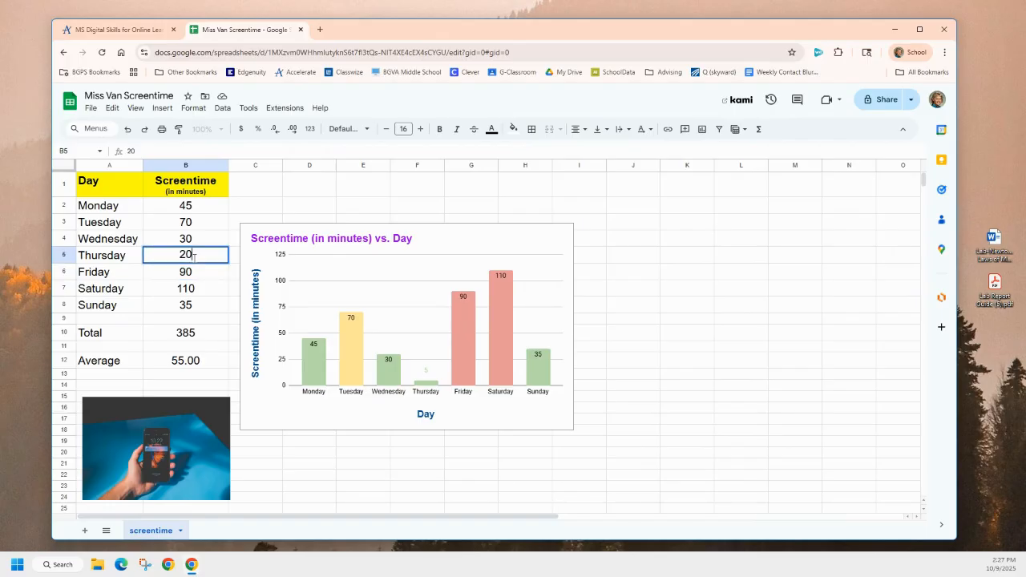
key(Return)
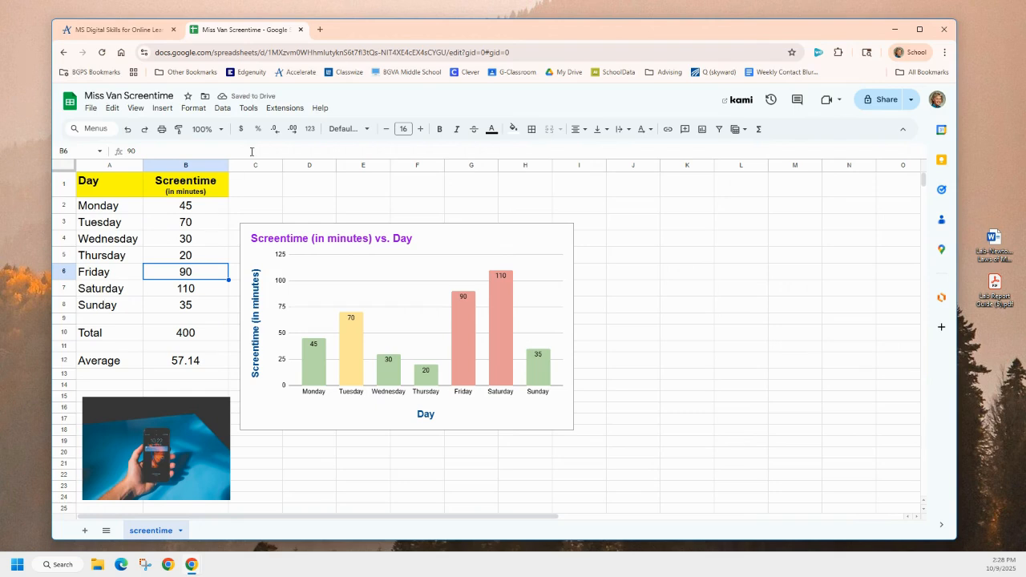
Try an AVERAGE of the non-adjacent cells B2, B3, B4, B6, B7 and B8 in cell B13, and clear that cell again
click(181, 374)
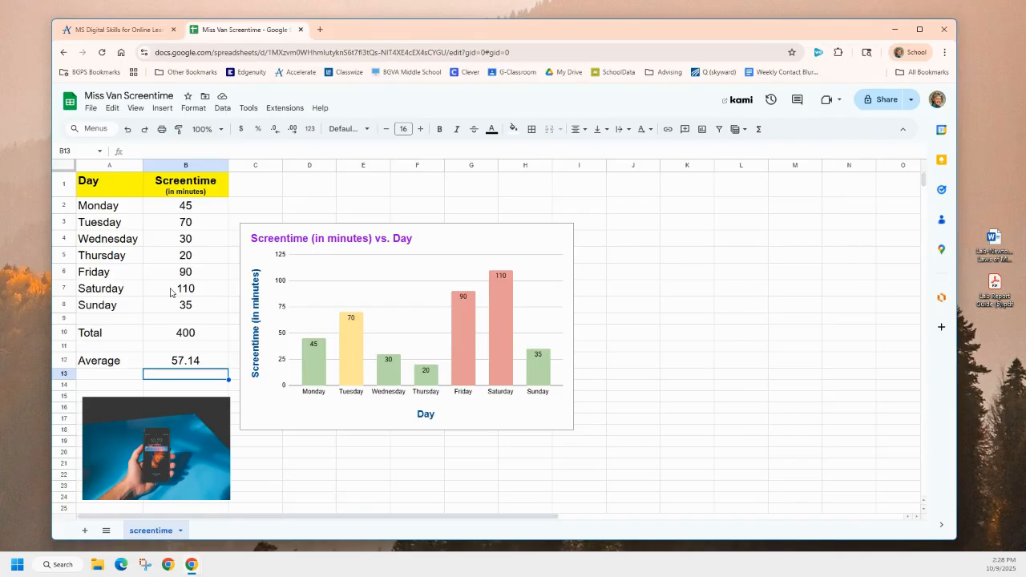
click(759, 129)
click(773, 160)
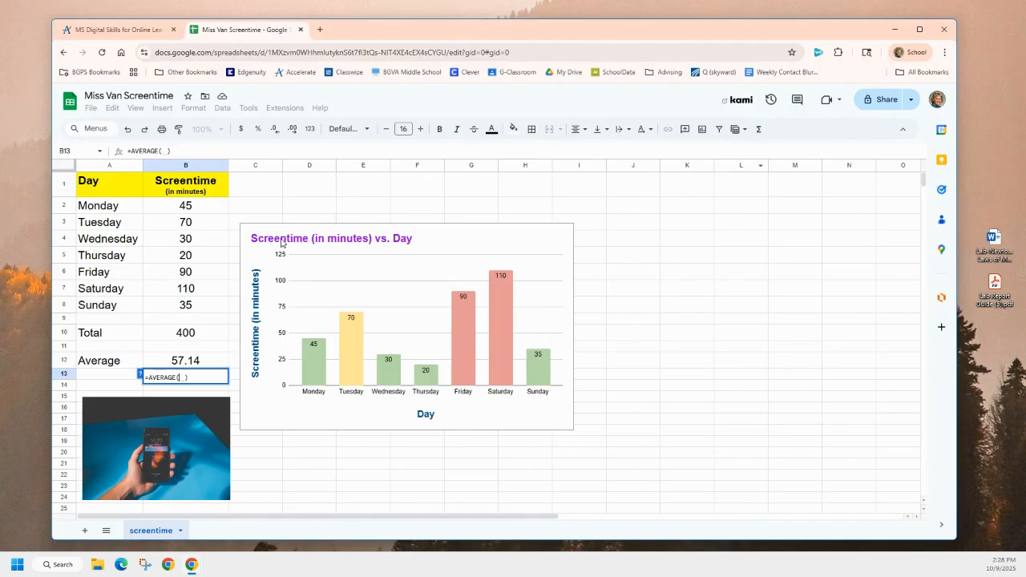
click(194, 211)
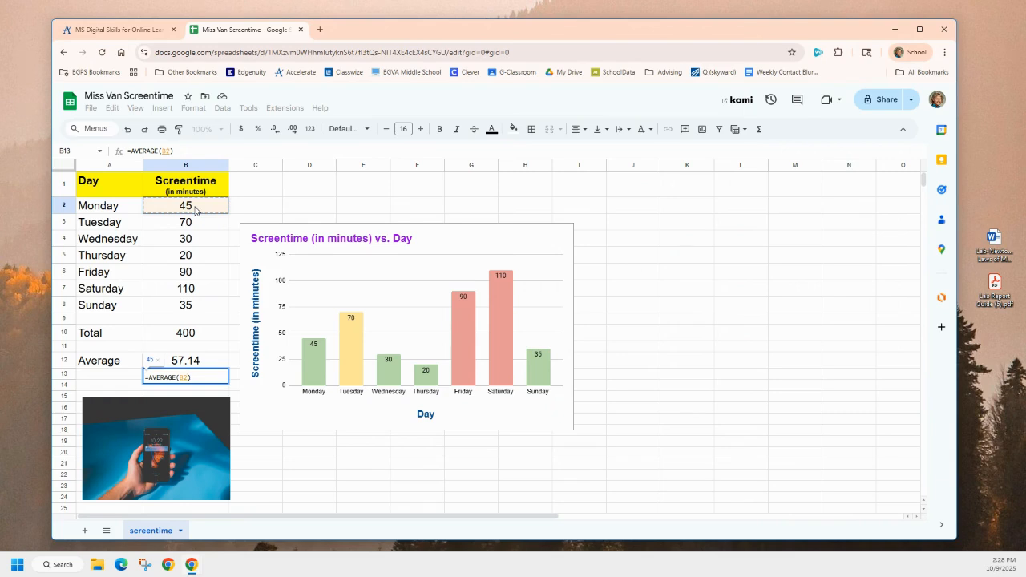
ctrl+click(202, 224)
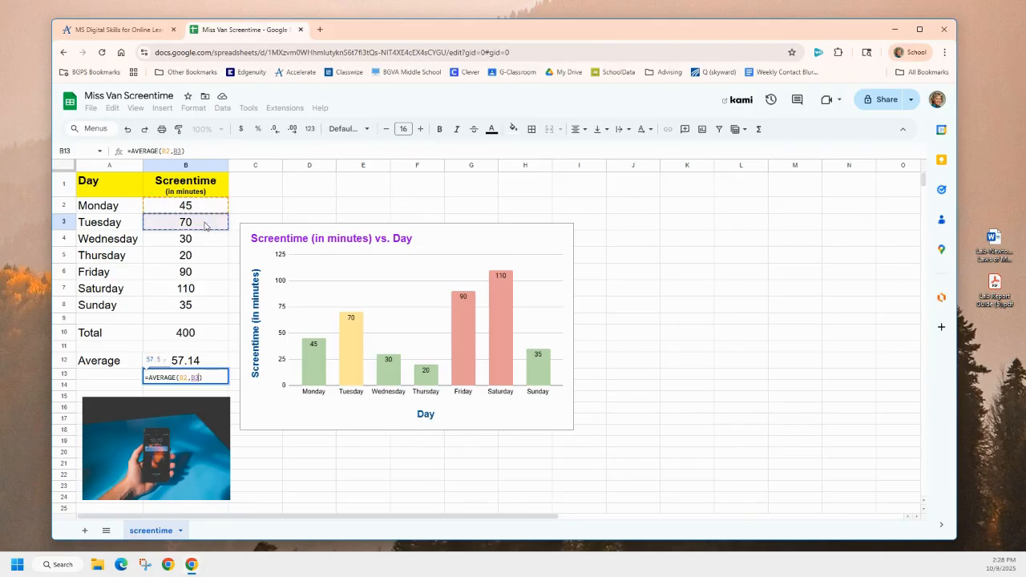
ctrl+click(206, 239)
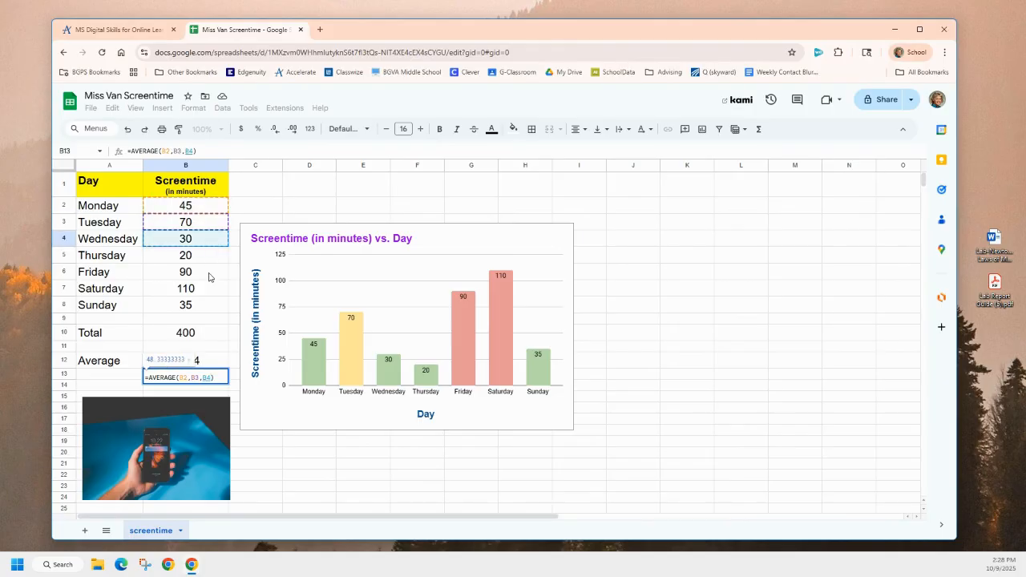
ctrl+click(209, 273)
ctrl+click(206, 292)
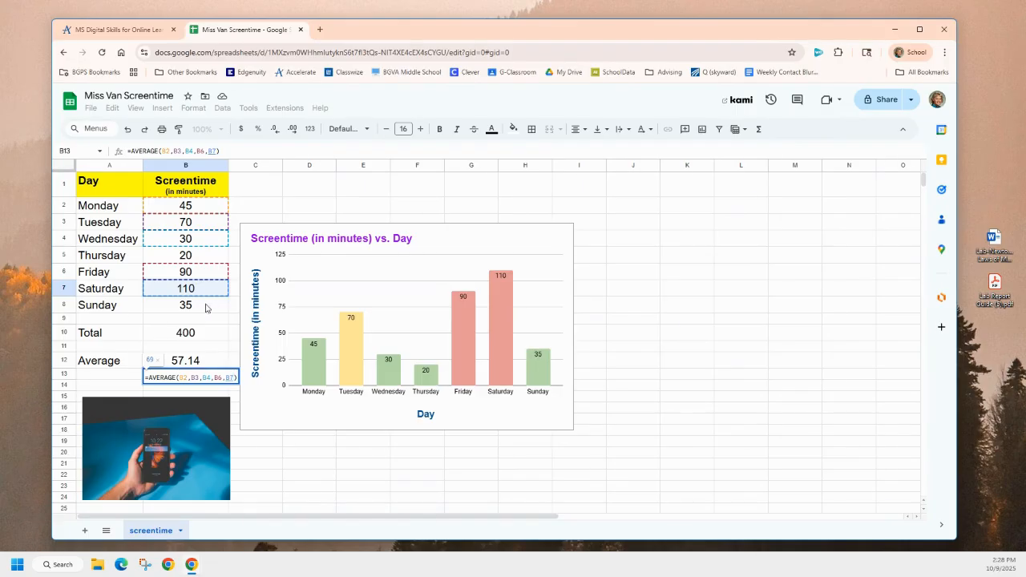
ctrl+click(206, 308)
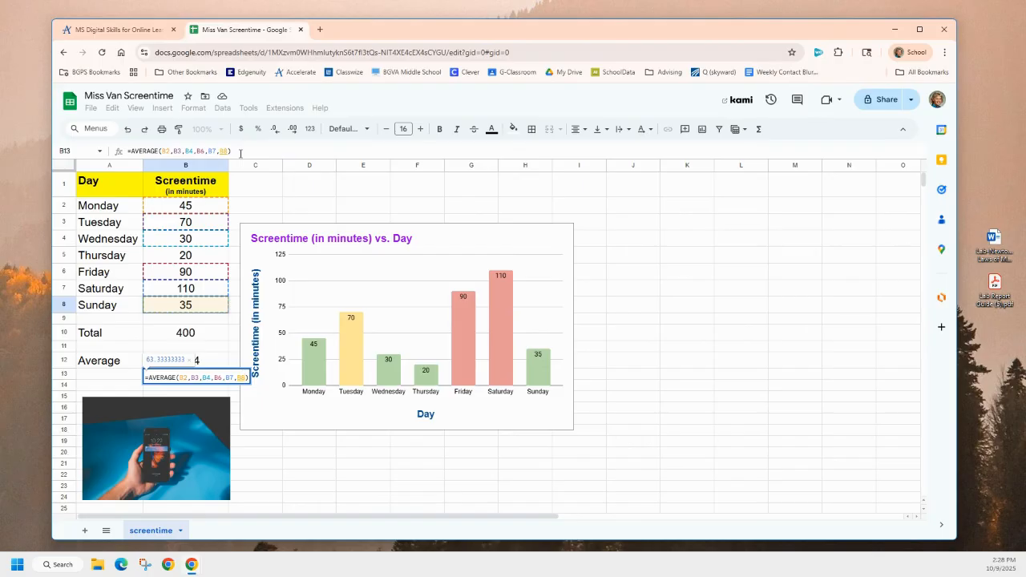
key(Return)
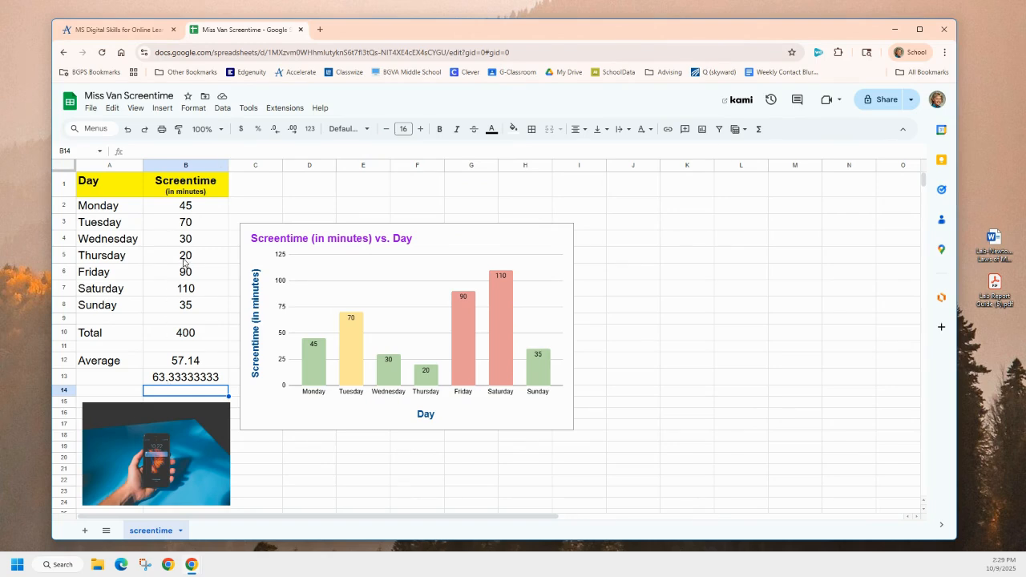
click(185, 377)
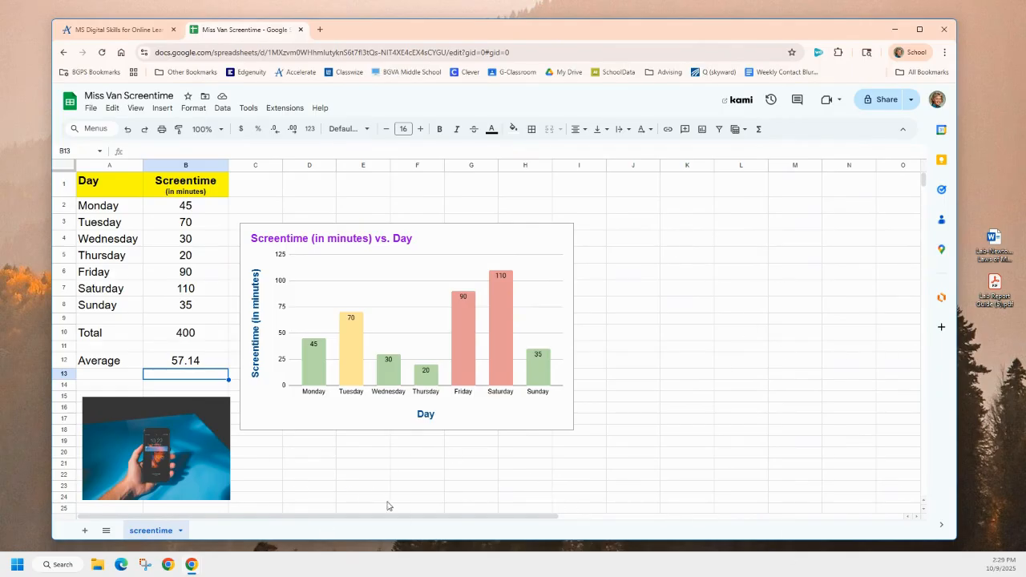
Delete the unused columns J through Z from the sheet
click(620, 165)
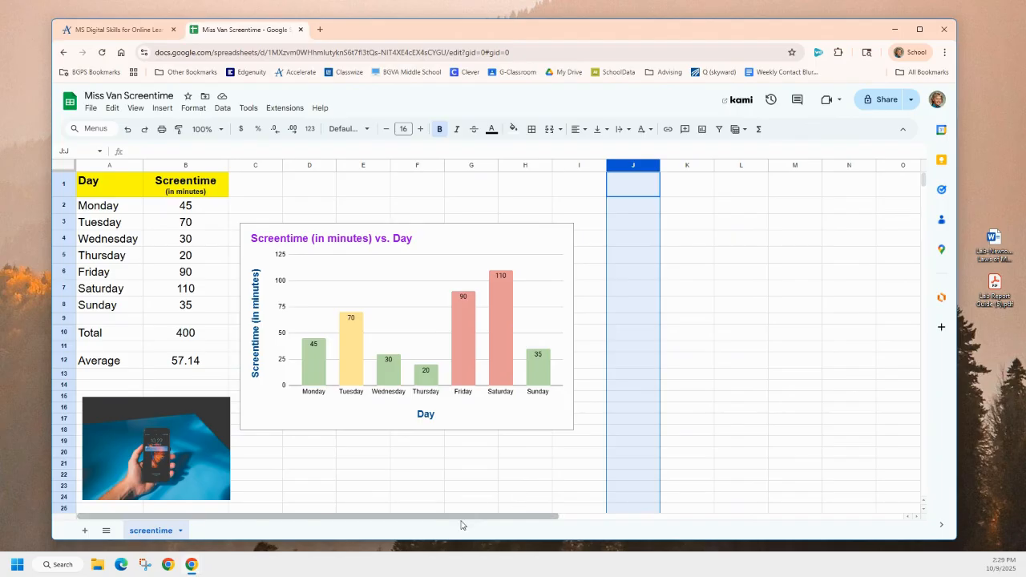
drag(449, 522, 901, 523)
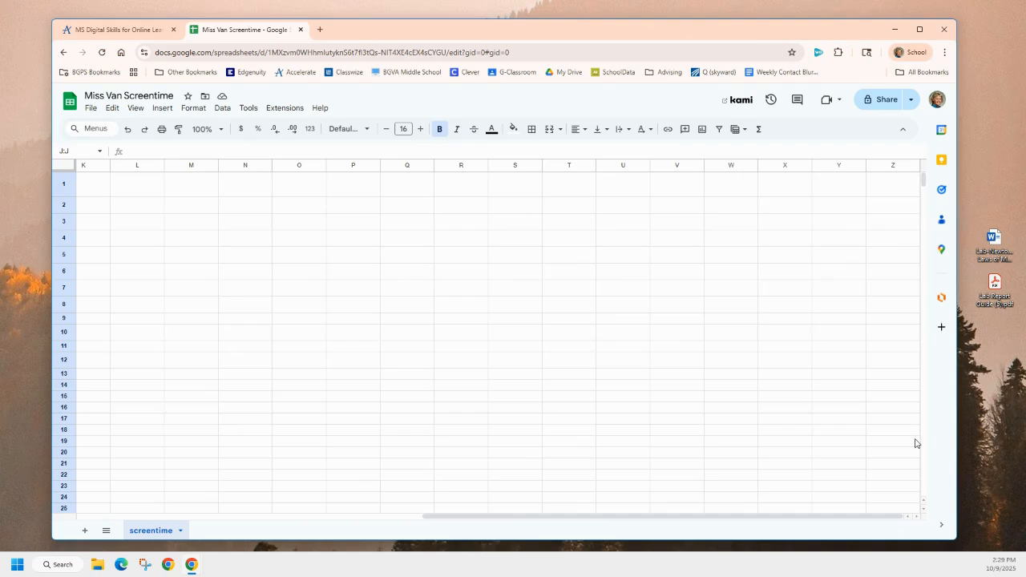
shift+click(876, 166)
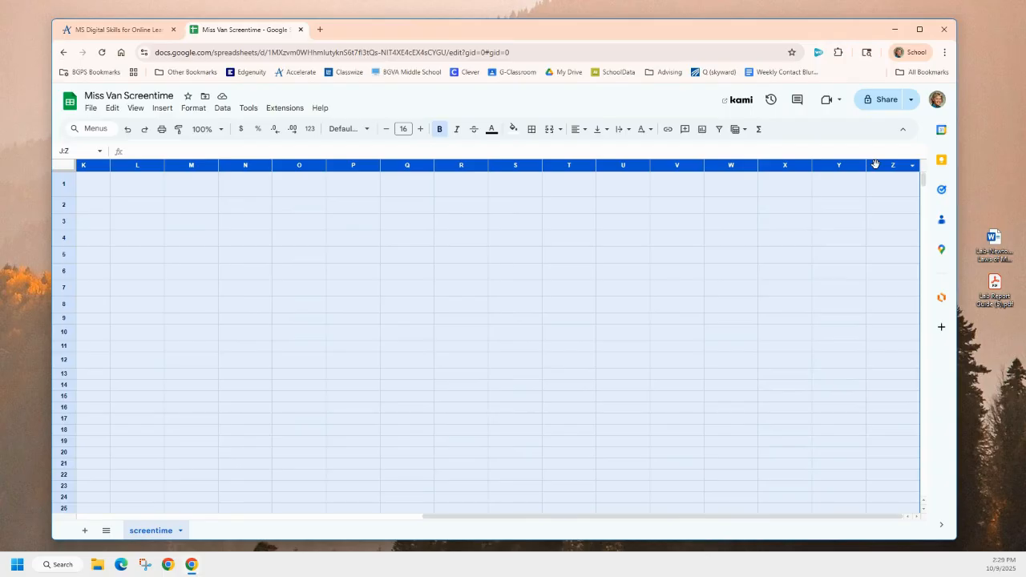
click(90, 108)
mouse_move(108, 115)
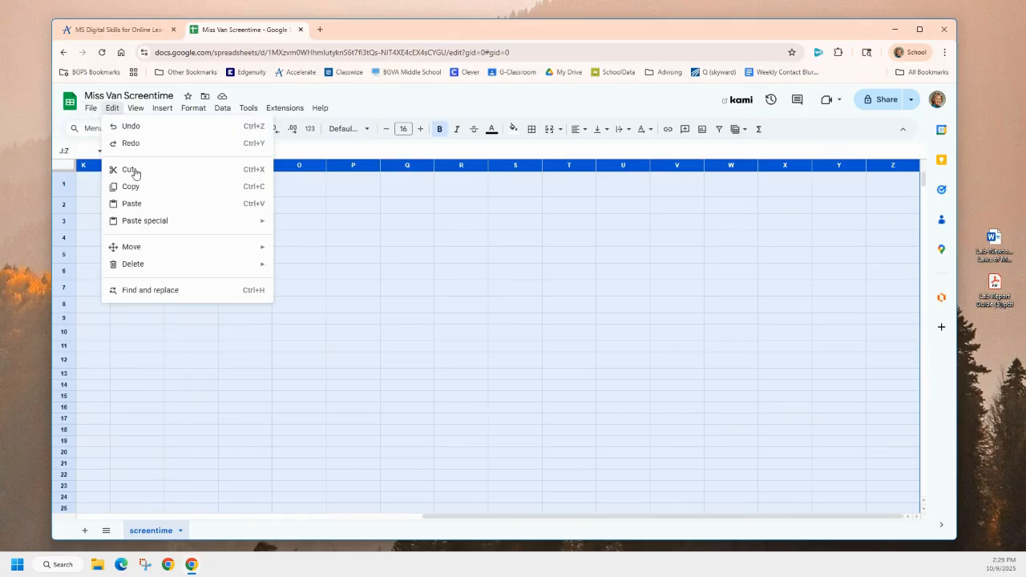
mouse_move(148, 264)
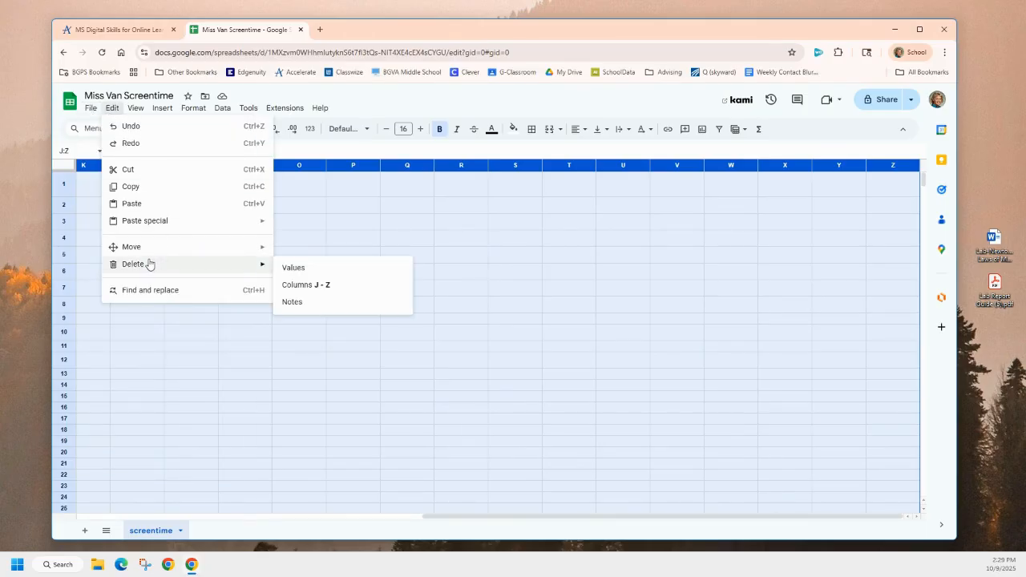
click(291, 290)
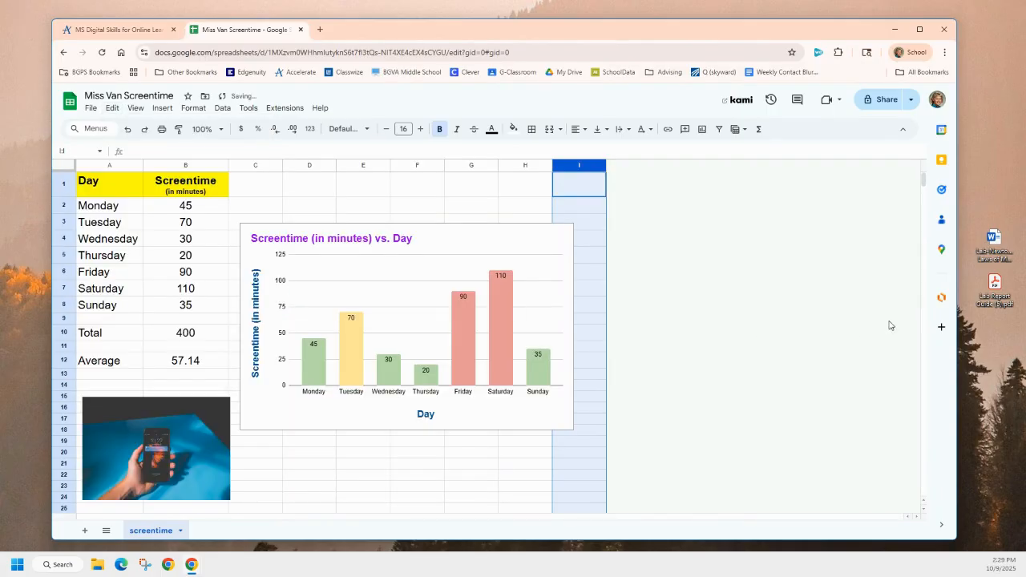
Move the phone picture up to row 14, just below the Average row
click(677, 422)
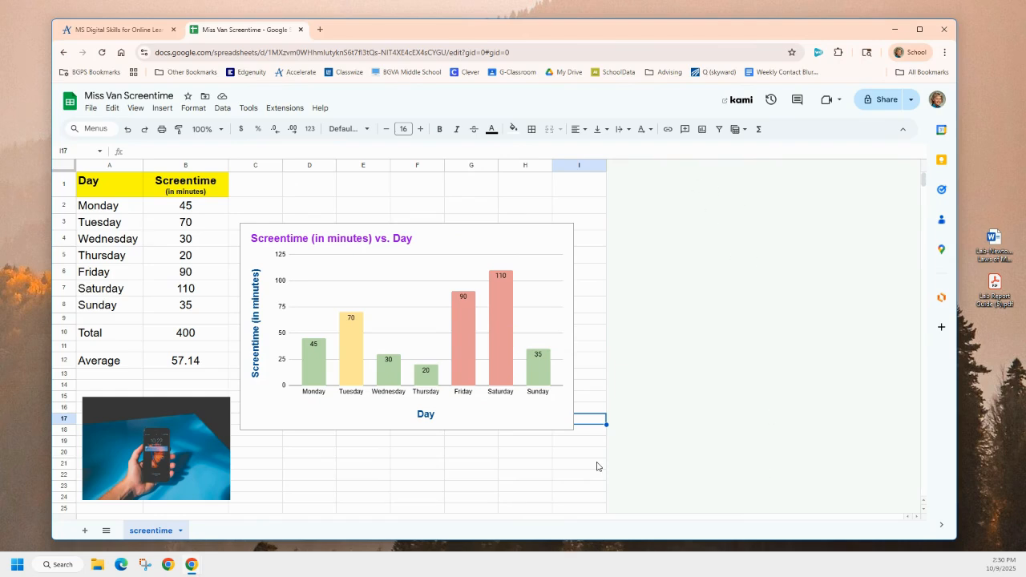
scroll(597, 466, down, 3)
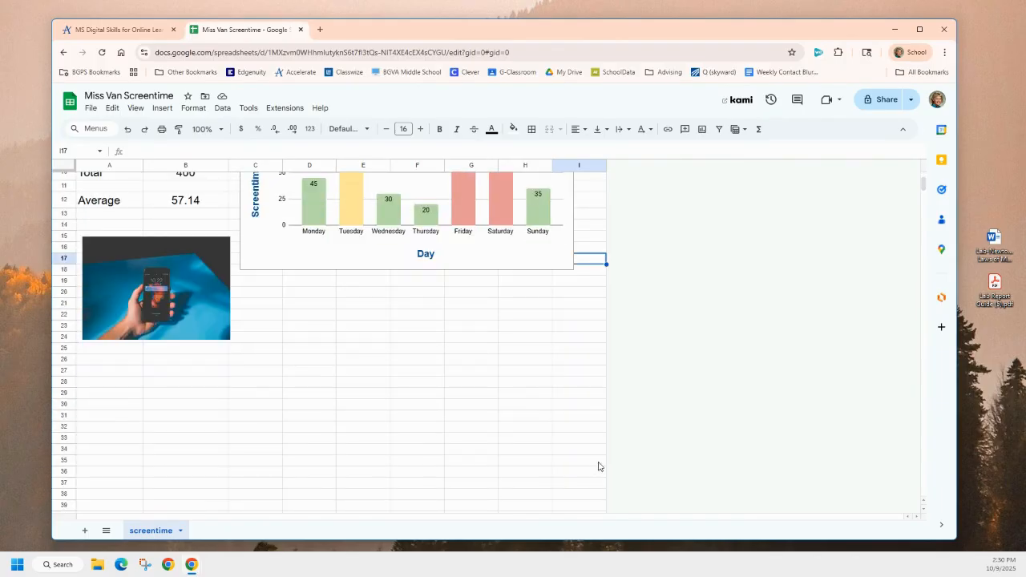
scroll(343, 443, up, 2)
click(158, 404)
drag(158, 405, 157, 383)
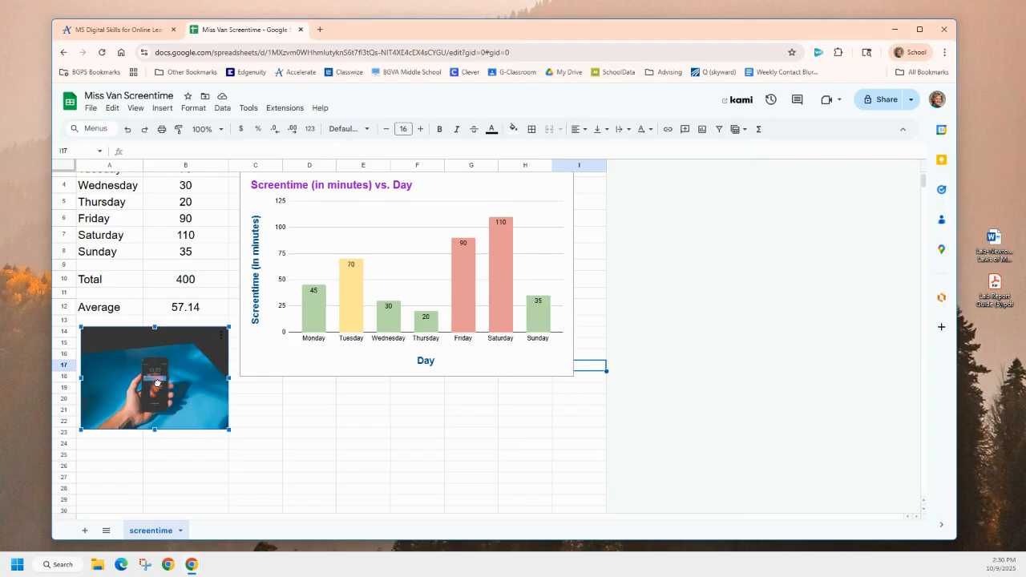
scroll(145, 333, up, 1)
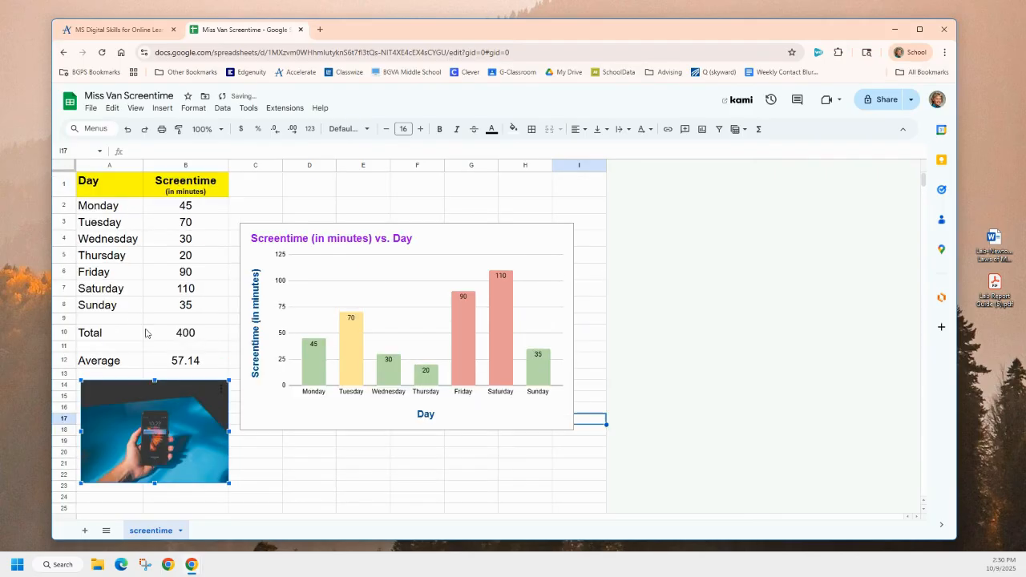
Fill the Total cells A10:B10 and the Average cells A12:B12 with yellow
drag(112, 335, 184, 330)
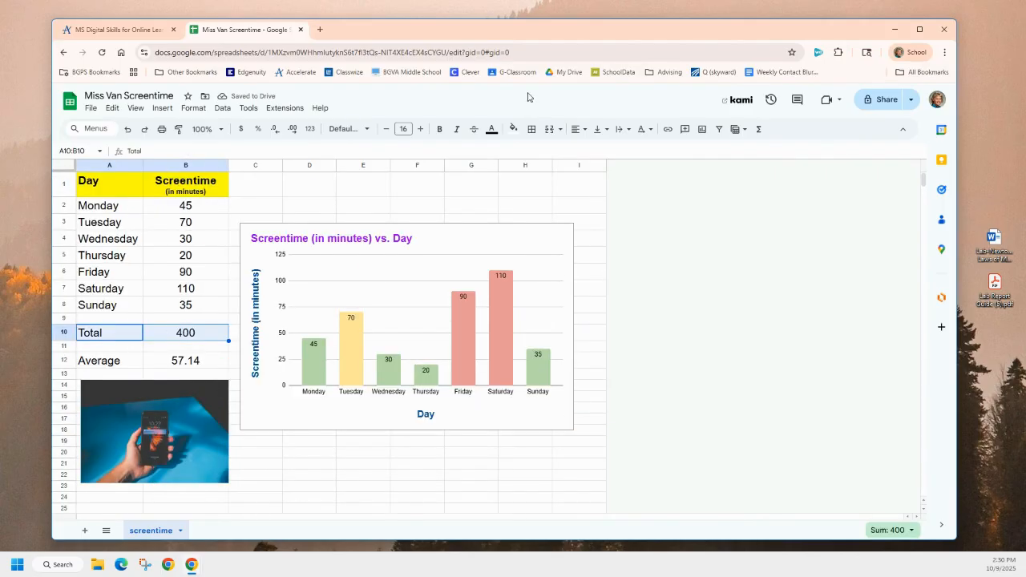
click(512, 129)
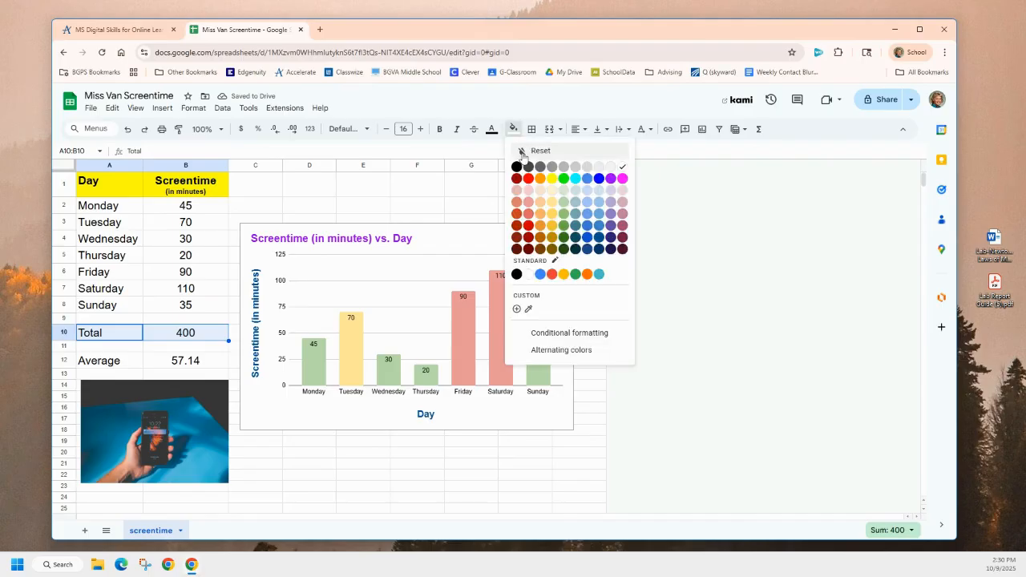
click(552, 179)
click(102, 363)
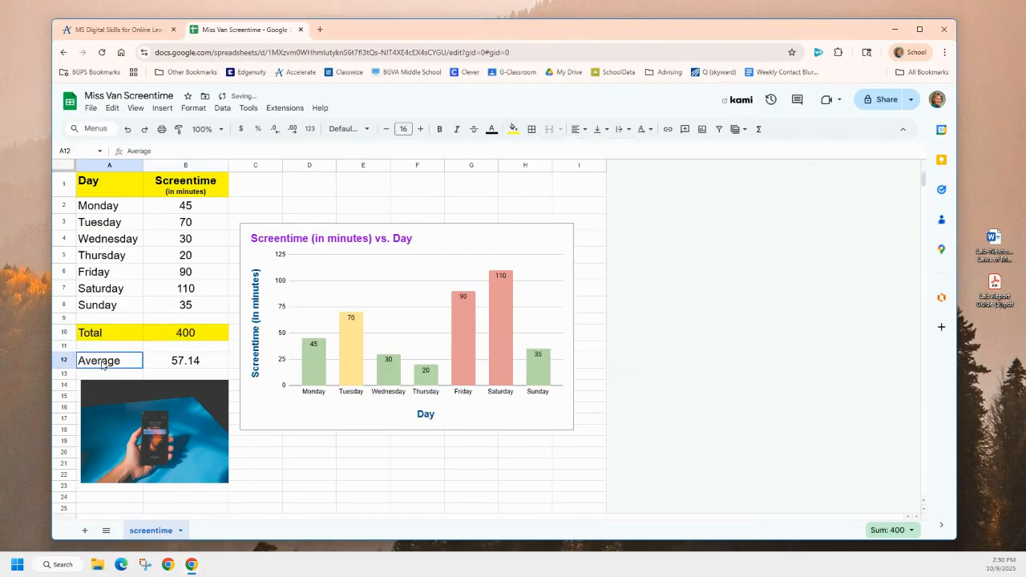
drag(102, 363, 196, 362)
click(513, 129)
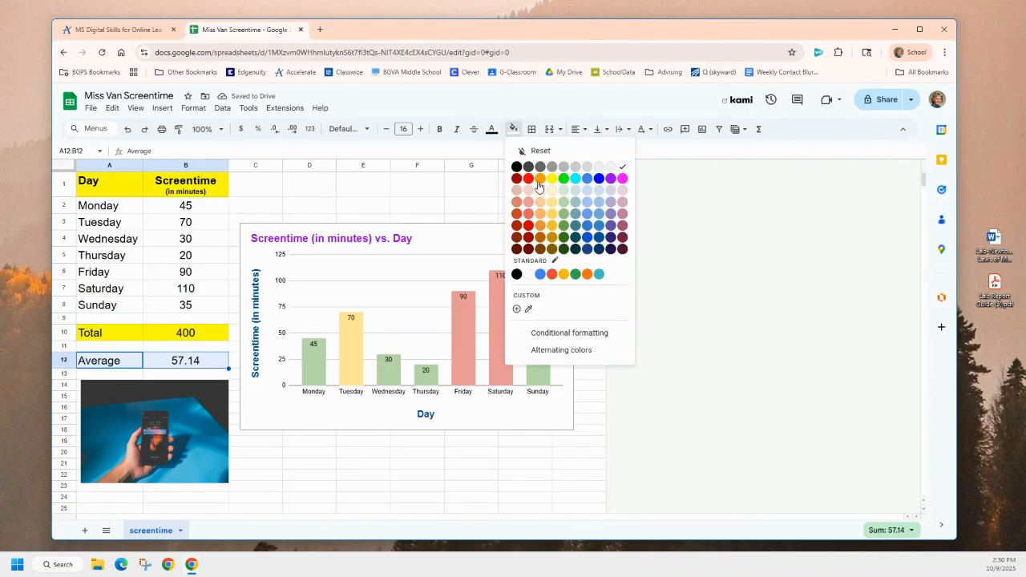
click(516, 275)
Delete the unused rows 24 through 1000 below the table, chart and picture
scroll(623, 470, down, 5)
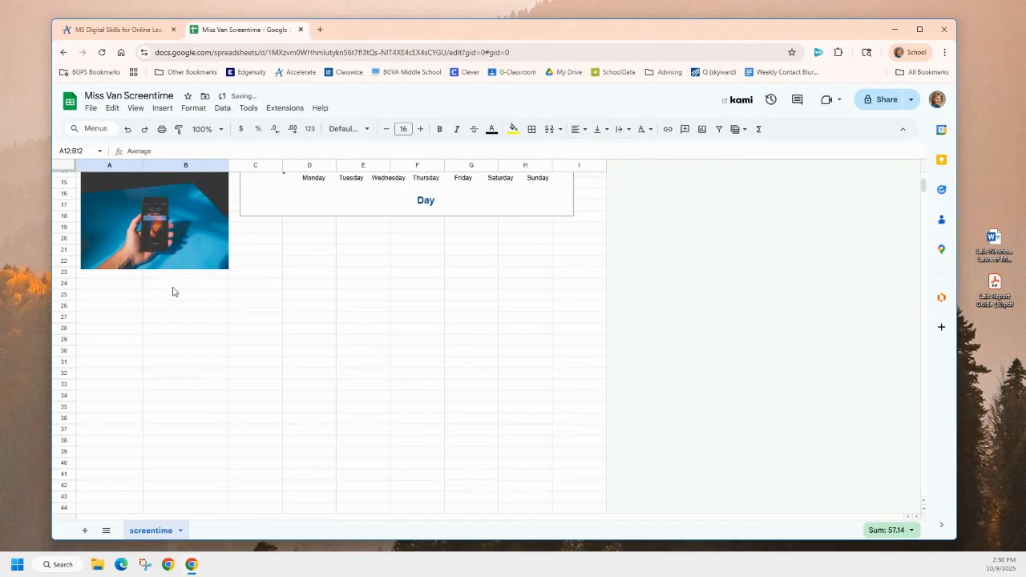
click(64, 284)
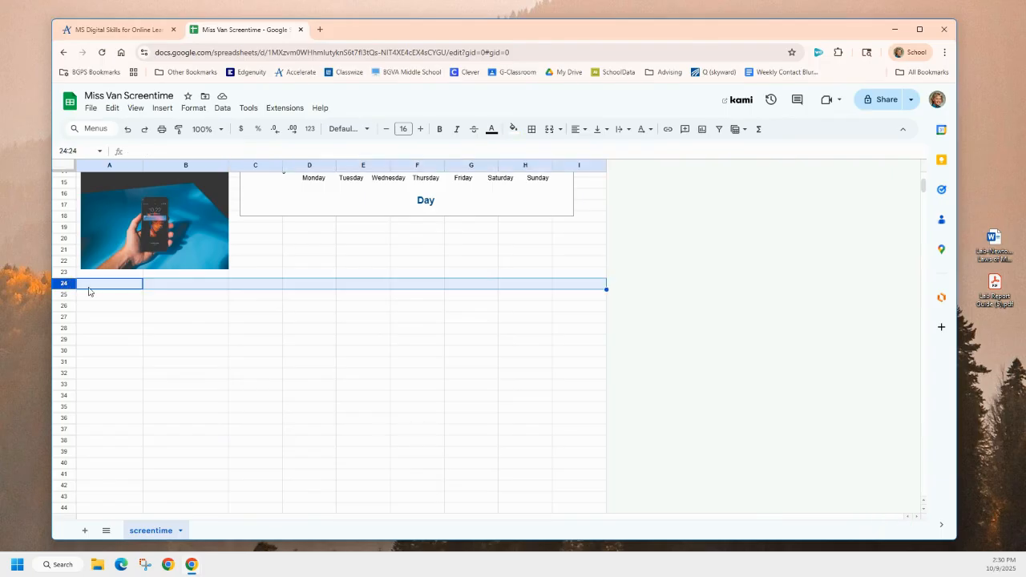
scroll(193, 352, down, 10)
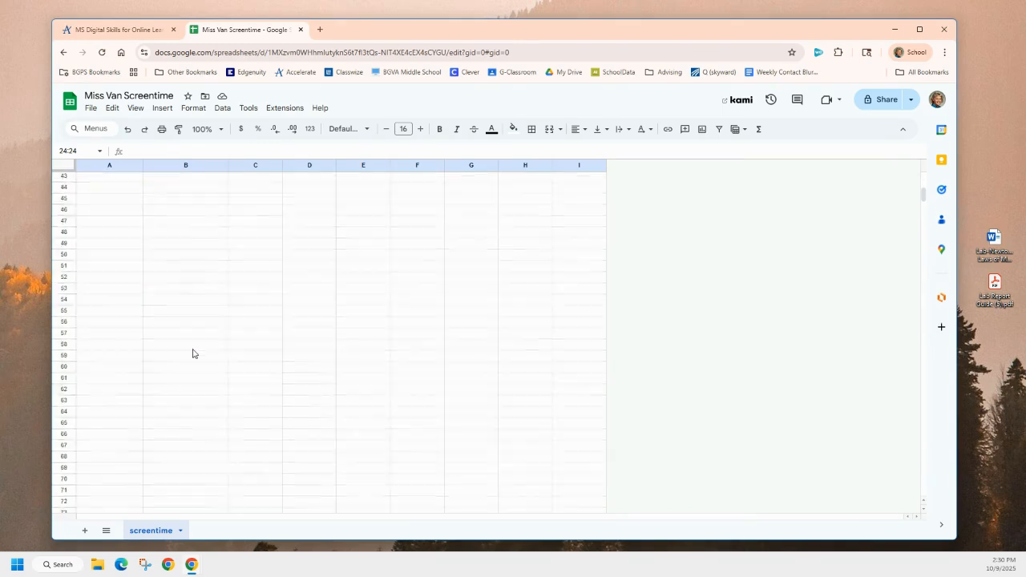
scroll(192, 353, down, 20)
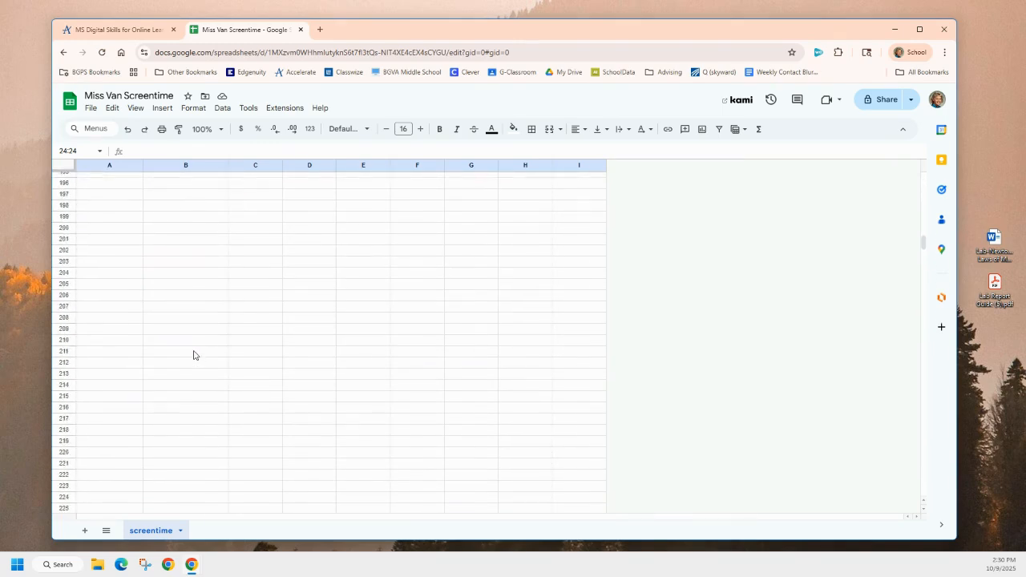
drag(923, 261, 927, 496)
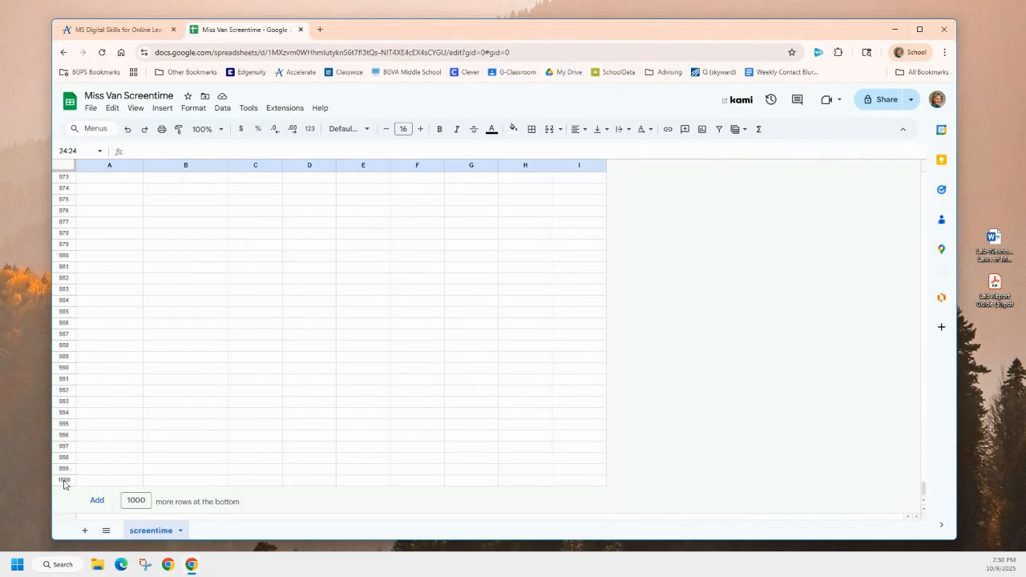
shift+click(64, 480)
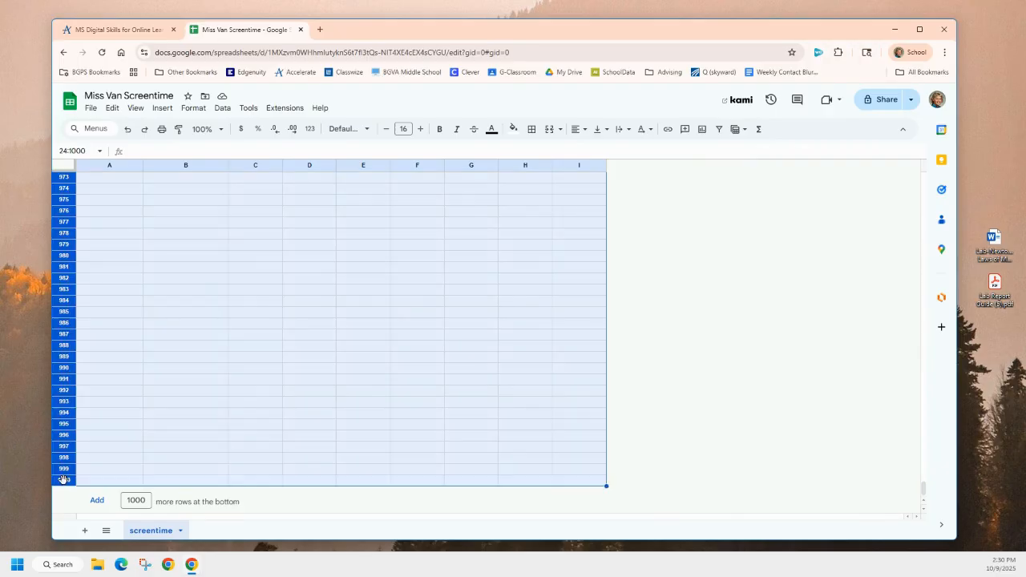
right_click(194, 262)
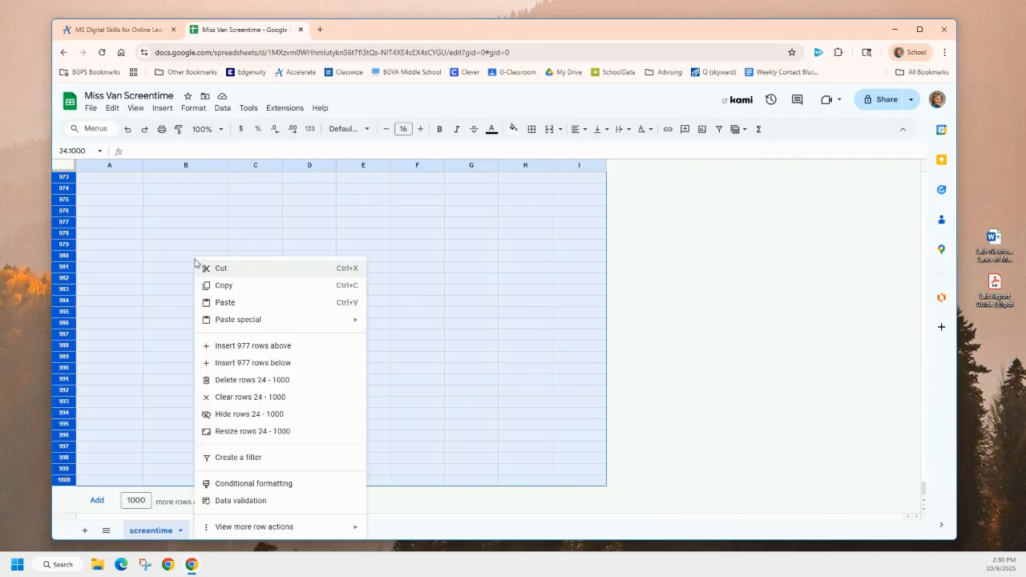
click(234, 388)
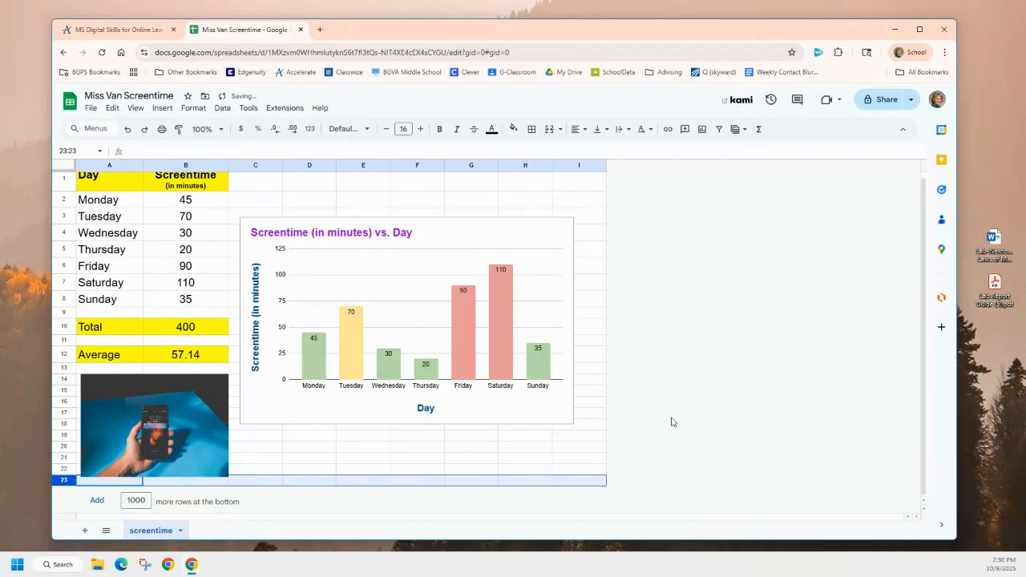
click(598, 449)
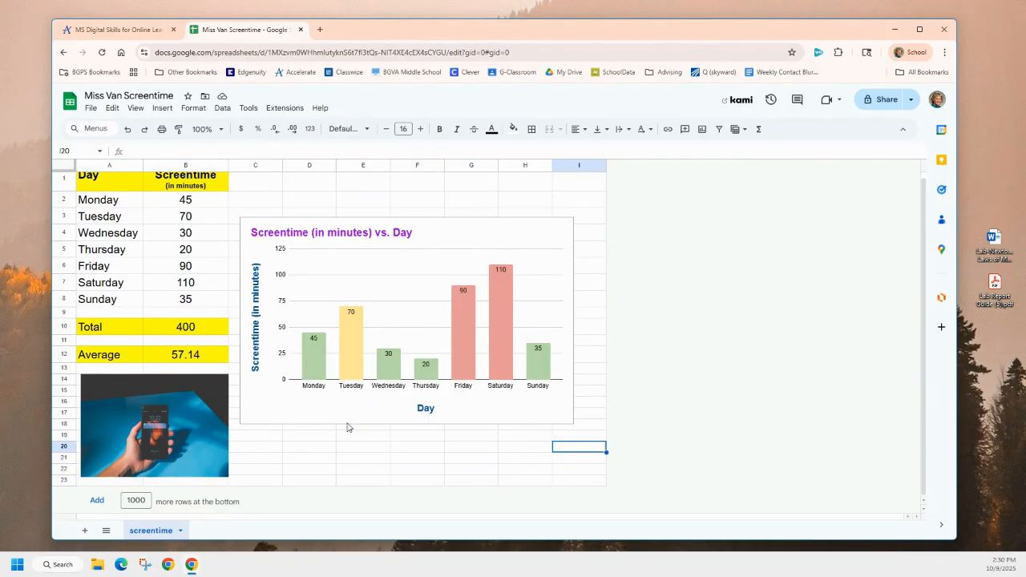
scroll(392, 366, up, 1)
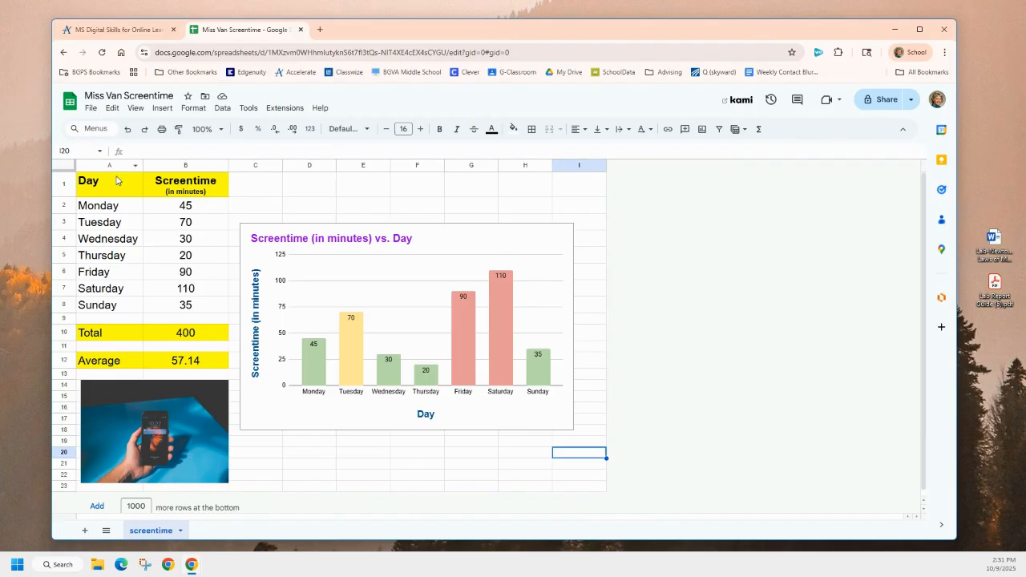
click(88, 166)
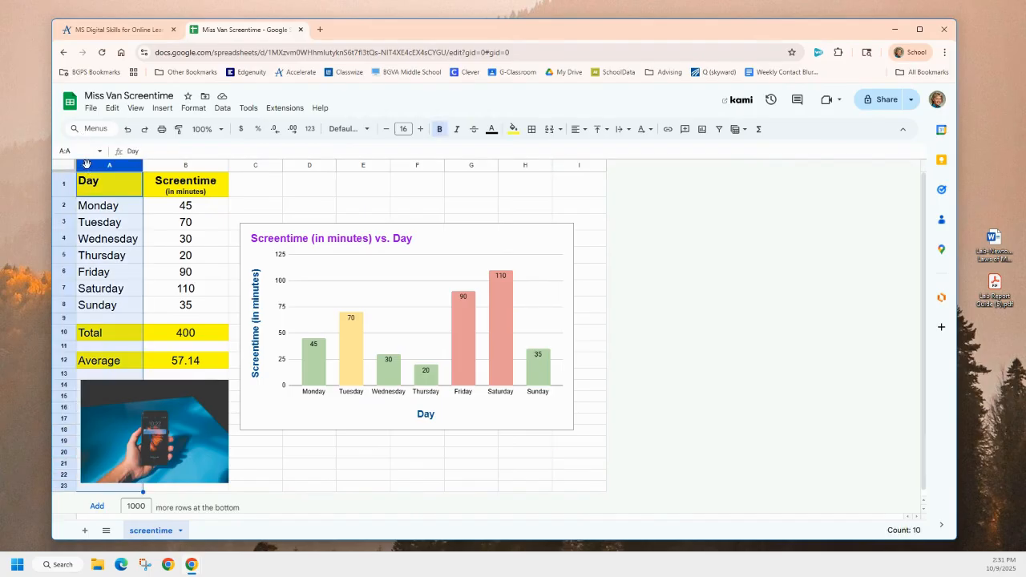
click(114, 109)
mouse_move(140, 112)
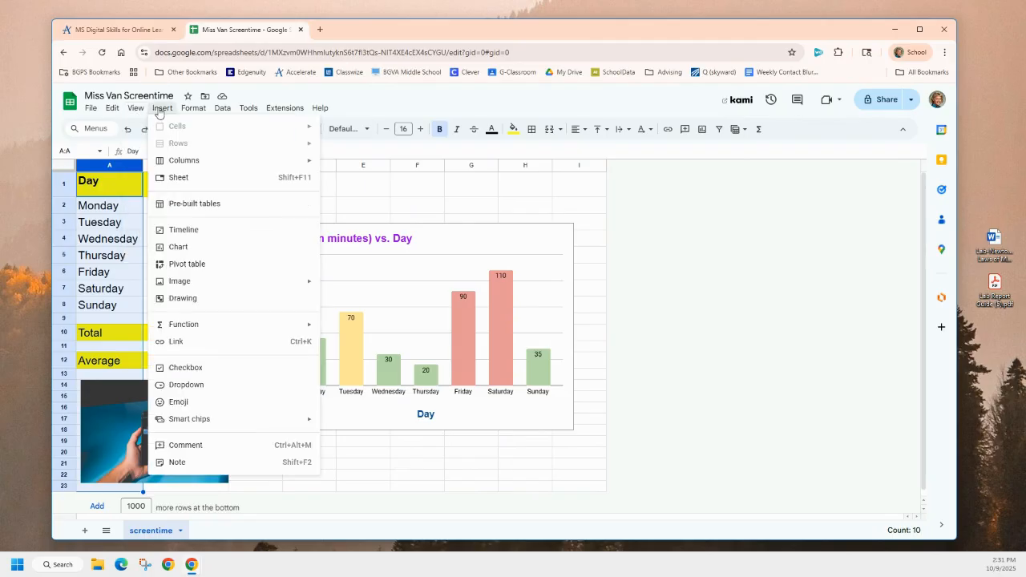
mouse_move(91, 110)
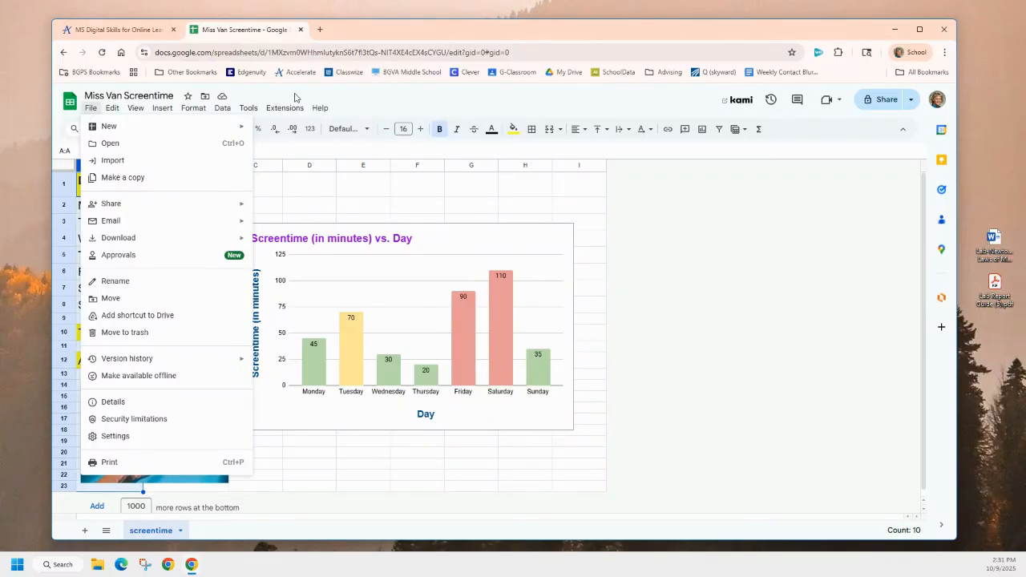
click(460, 104)
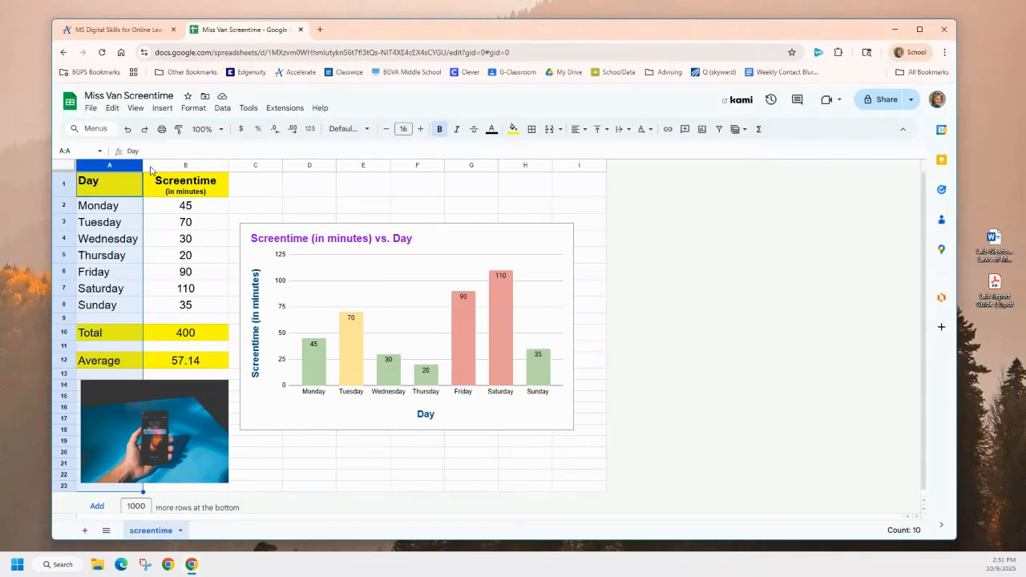
Insert one column to the left of the Day column
right_click(94, 164)
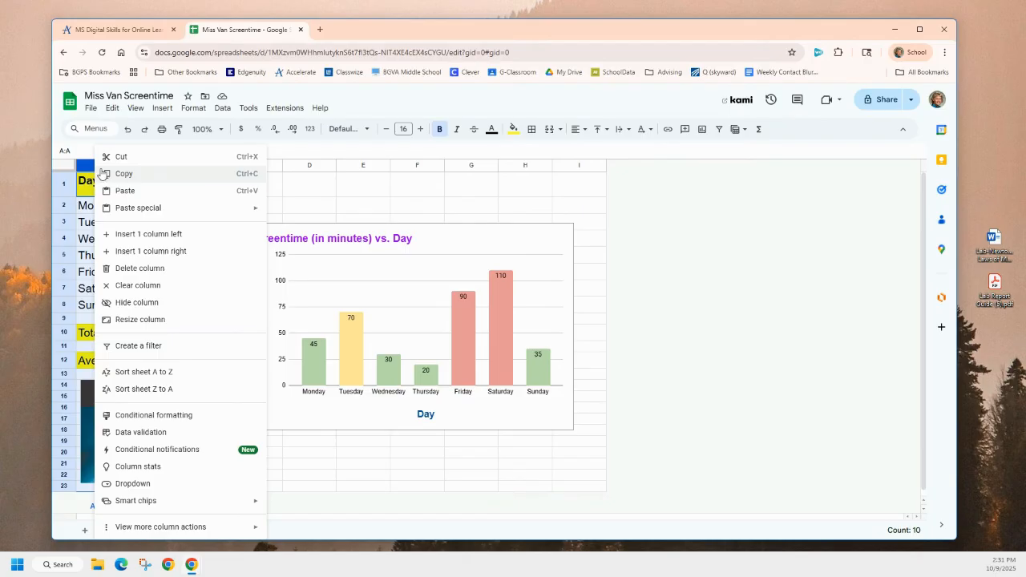
click(157, 241)
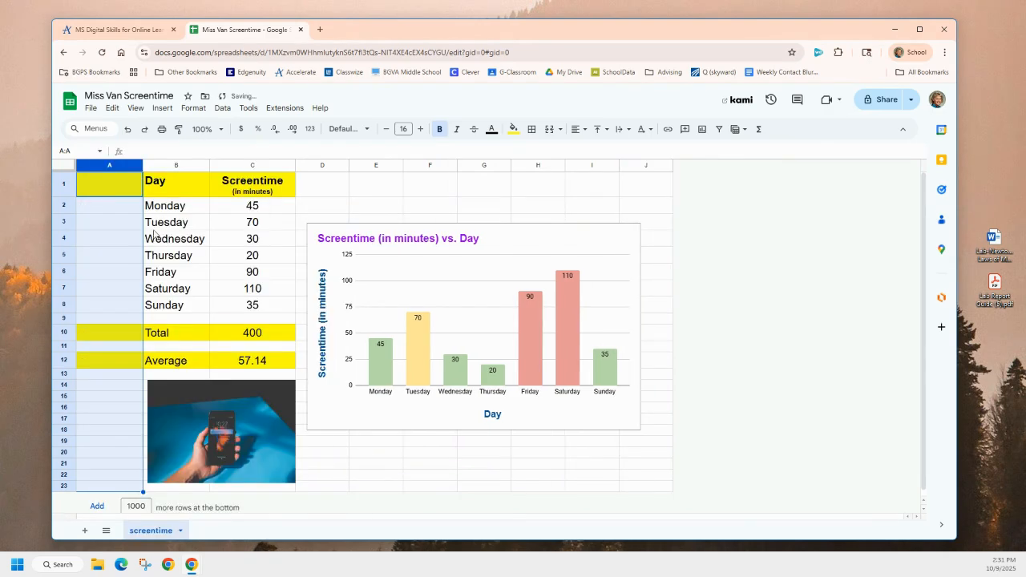
Reset the fill color of the blank column A and narrow the column to a slim margin
click(514, 129)
click(537, 151)
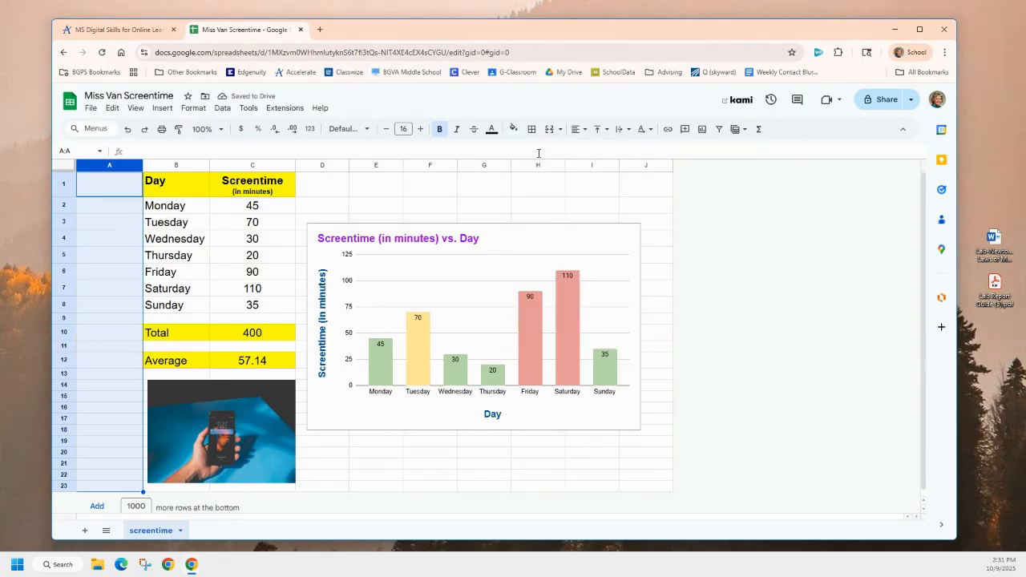
drag(146, 166, 102, 166)
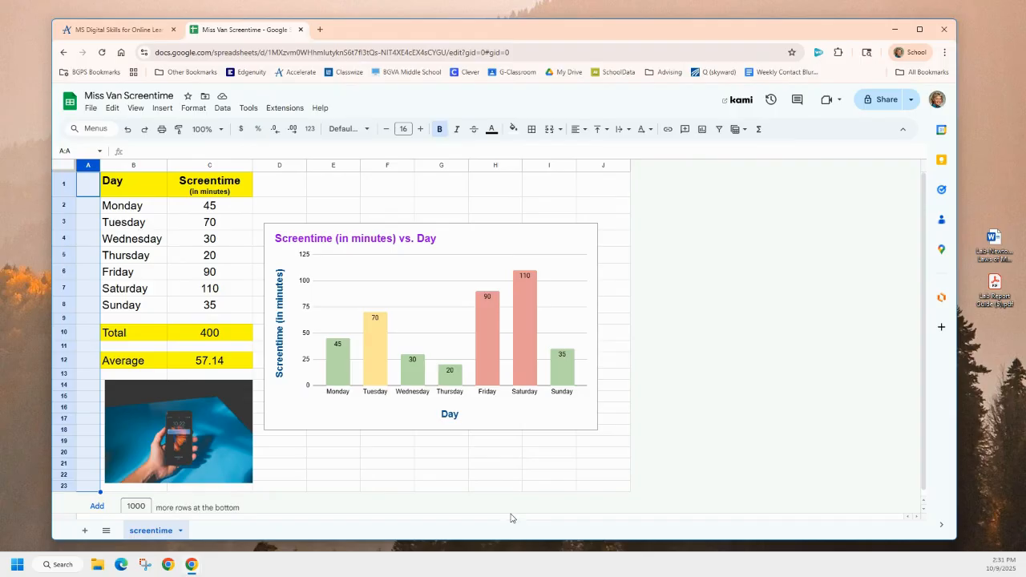
click(83, 191)
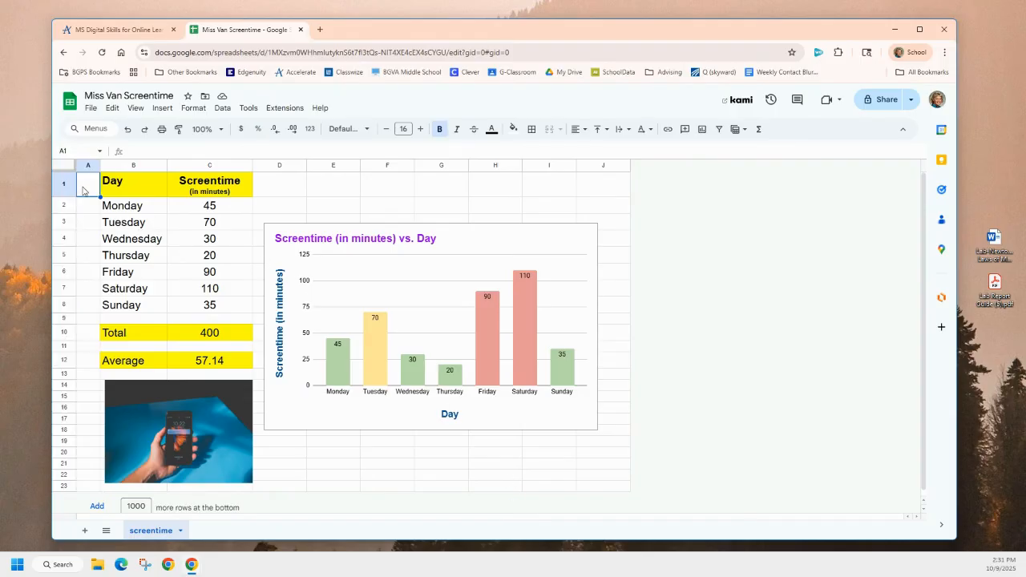
scroll(98, 463, down, 1)
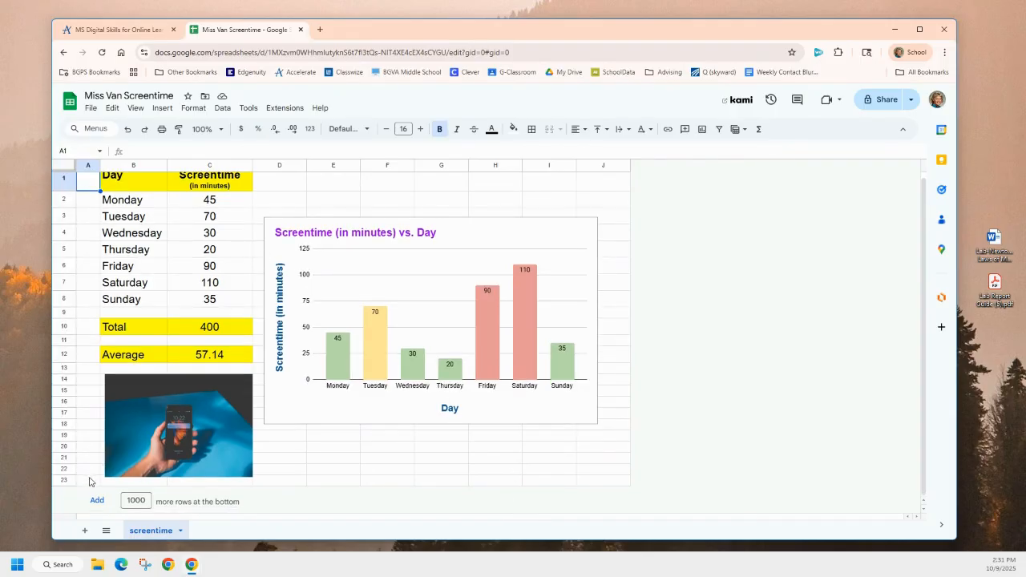
shift+click(90, 480)
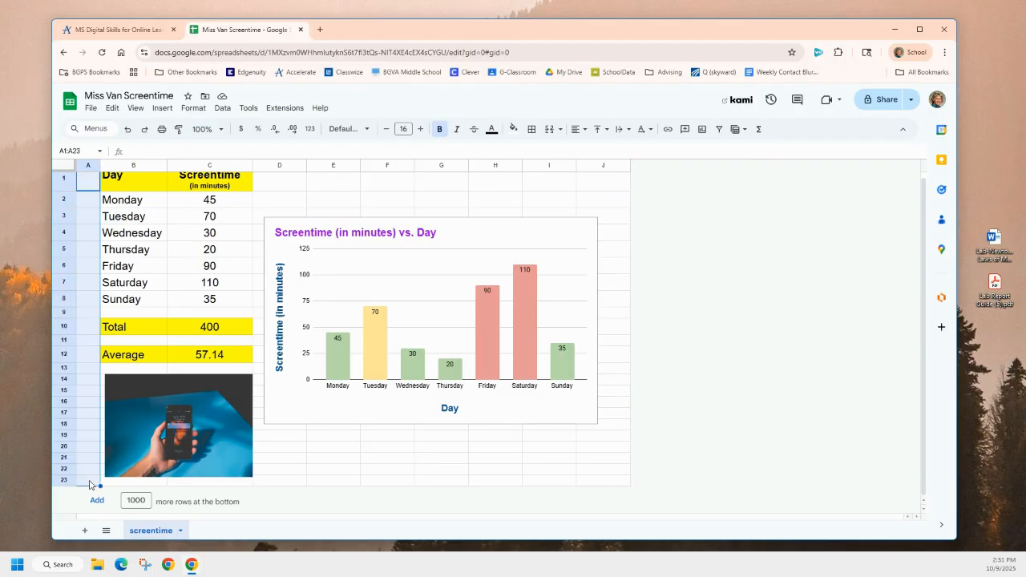
right_click(91, 436)
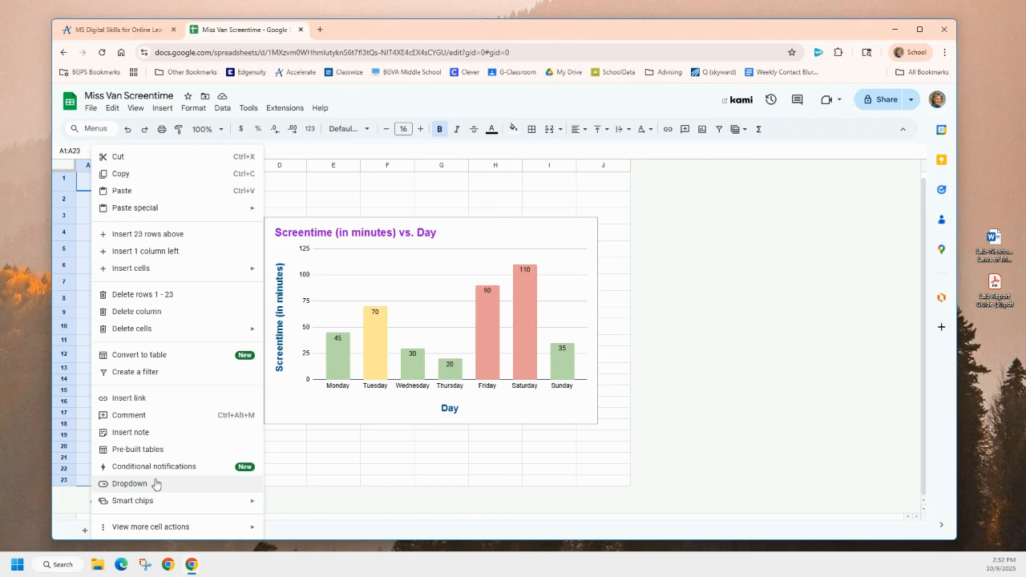
click(340, 480)
scroll(130, 273, up, 1)
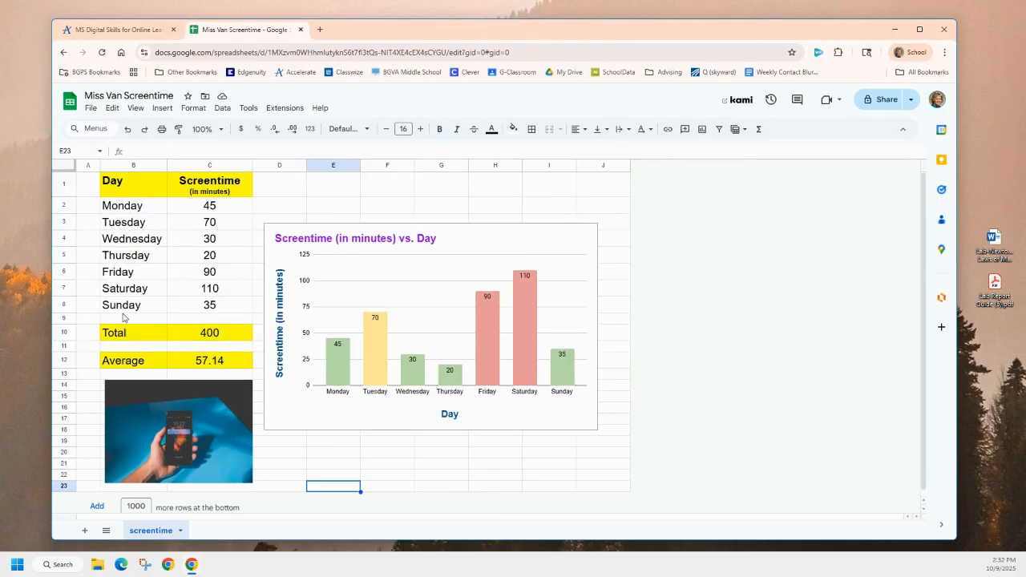
click(192, 108)
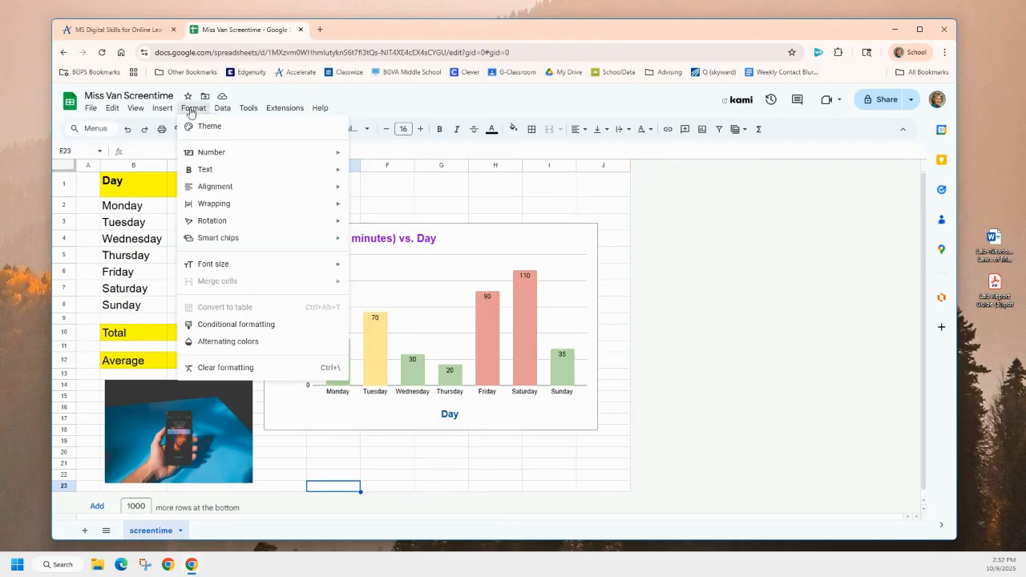
mouse_move(106, 110)
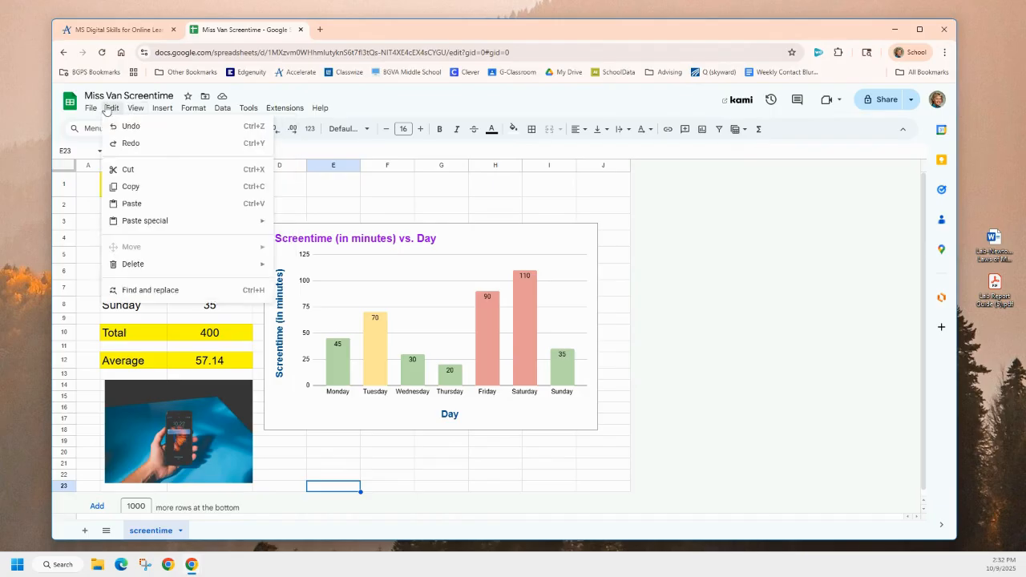
mouse_move(226, 117)
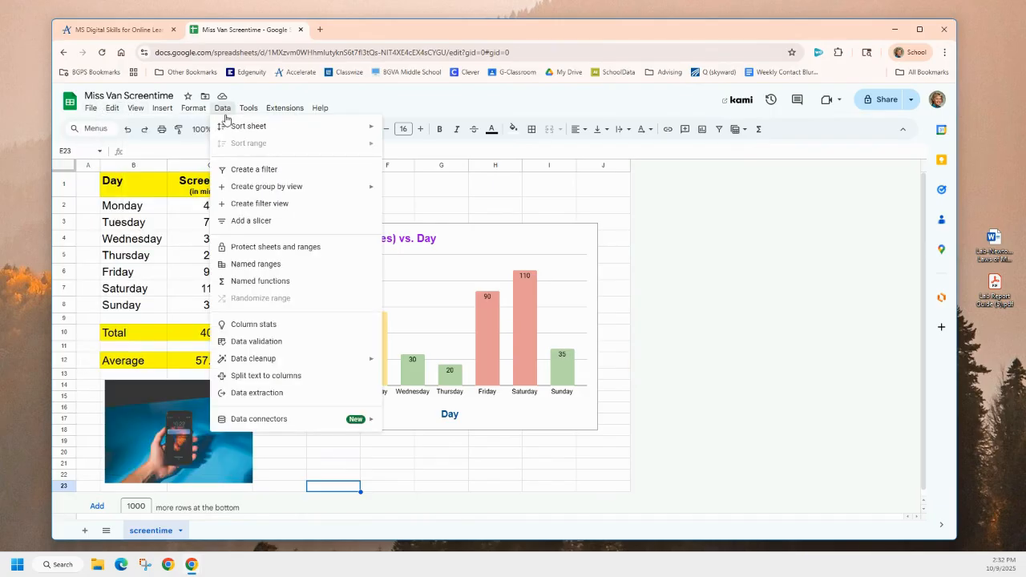
drag(87, 183, 93, 487)
click(189, 109)
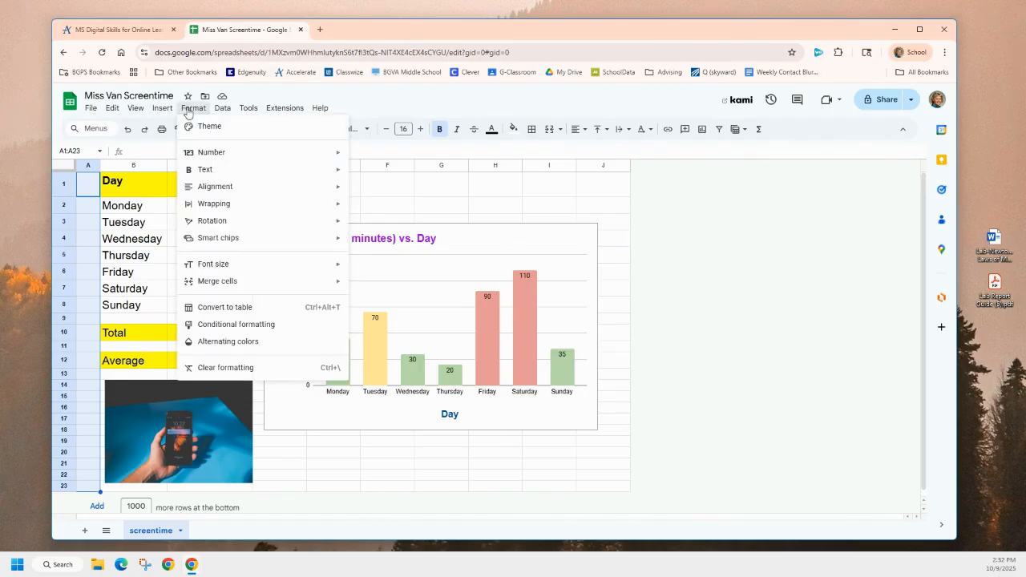
click(396, 101)
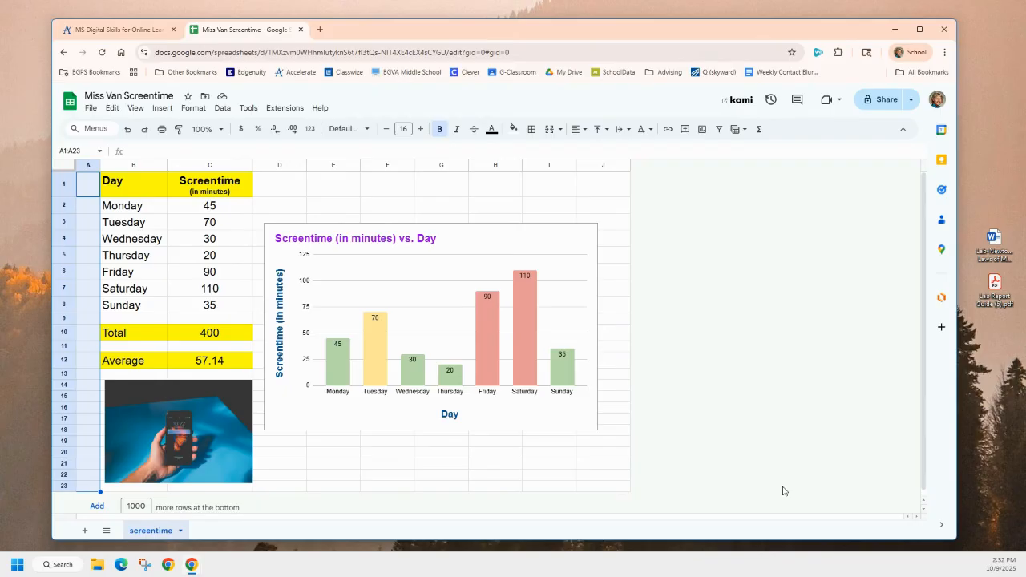
Merge cells A1:A22 of the blank margin column vertically
click(90, 190)
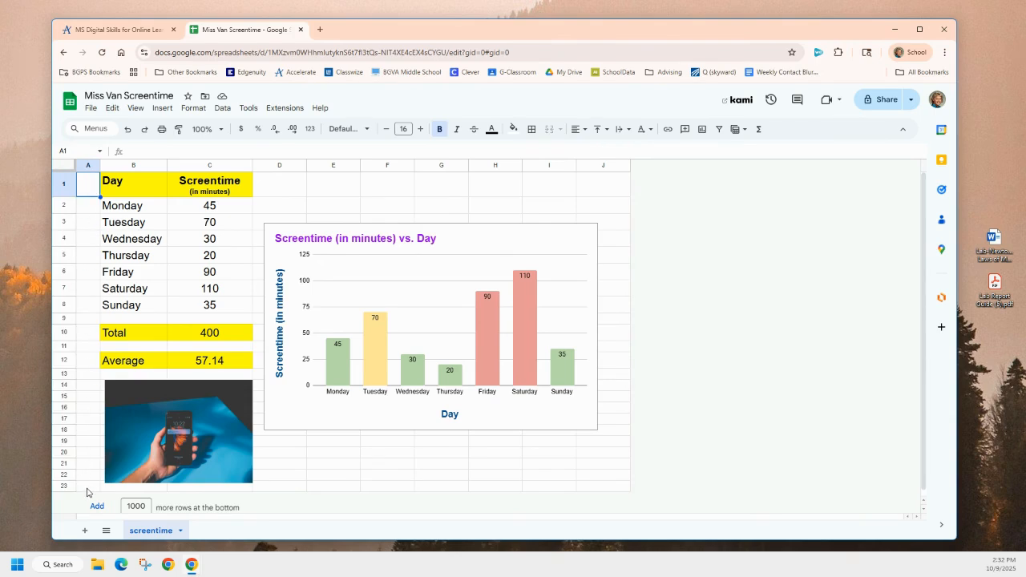
drag(89, 190, 89, 479)
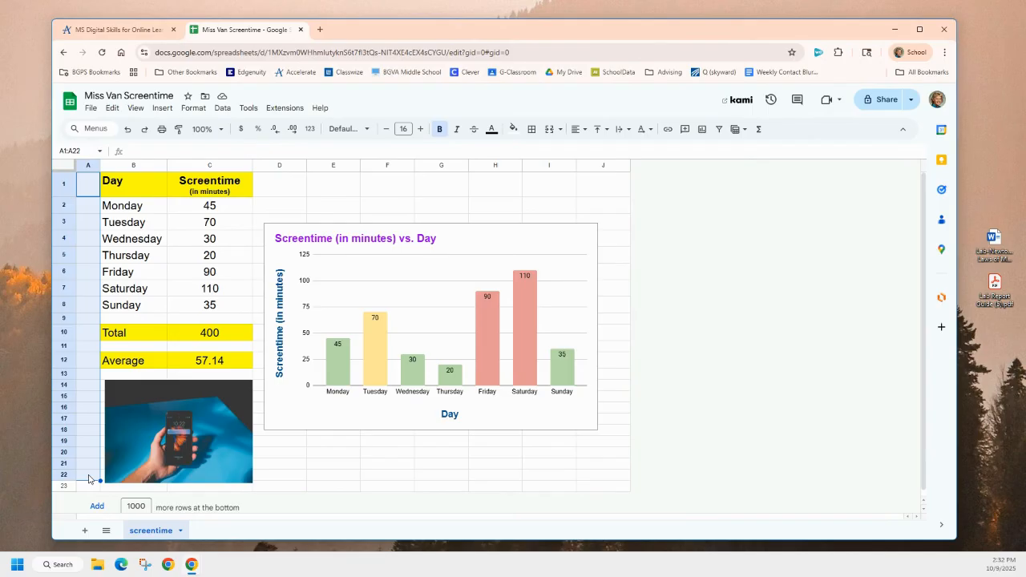
click(193, 108)
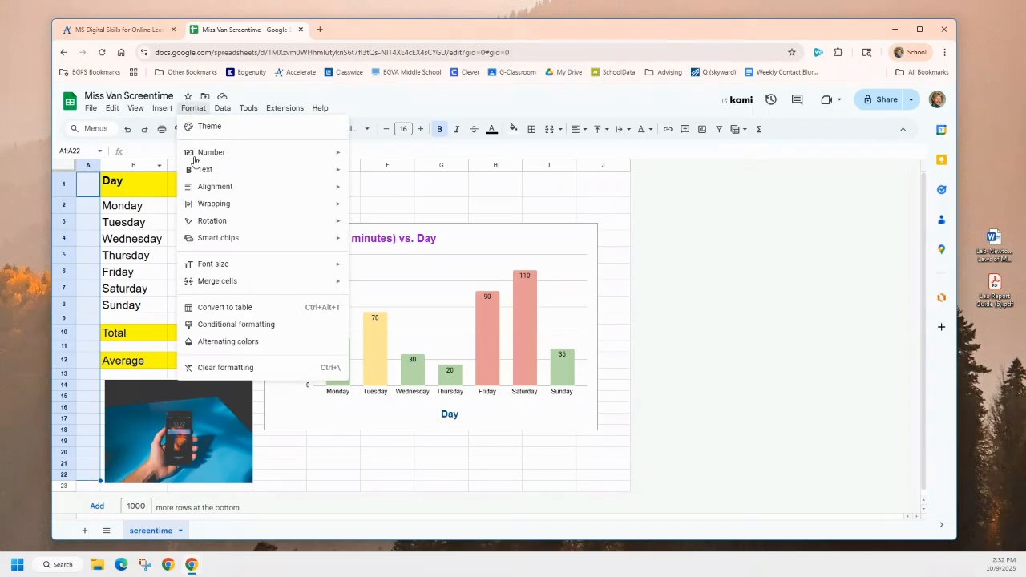
mouse_move(200, 287)
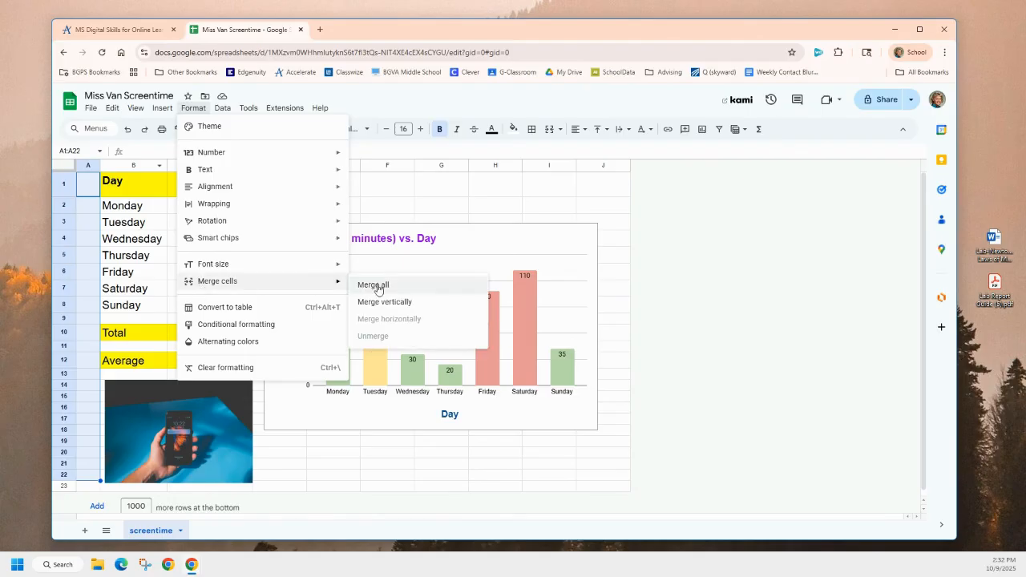
click(399, 304)
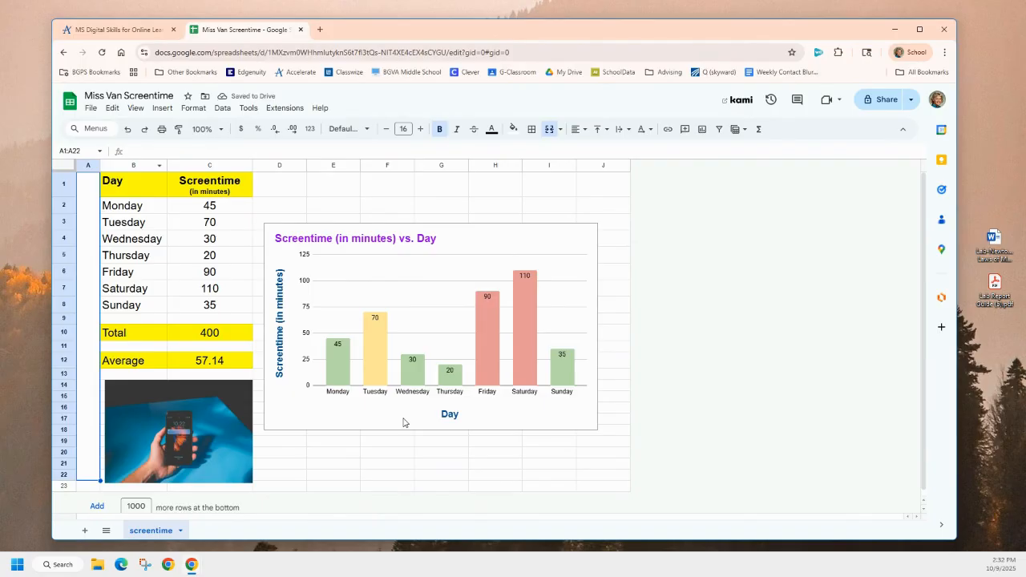
Merge the empty cells D1:J1 above the chart horizontally
drag(286, 190, 616, 190)
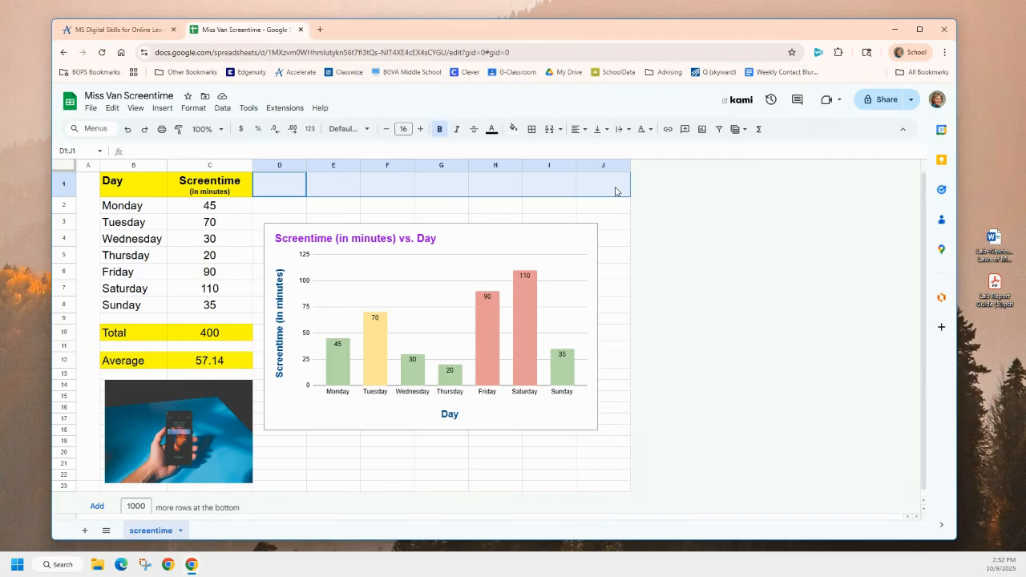
click(193, 107)
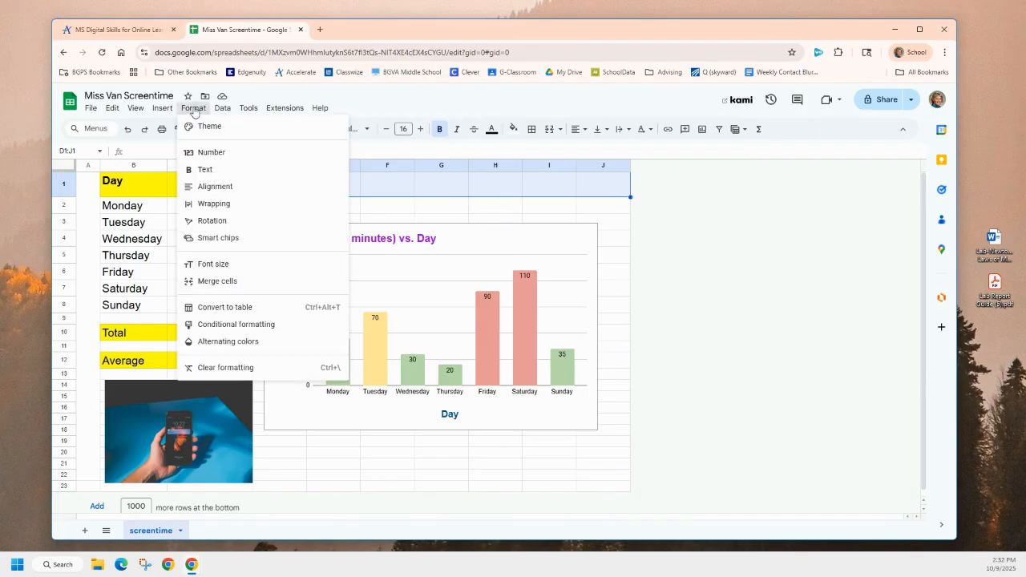
mouse_move(208, 287)
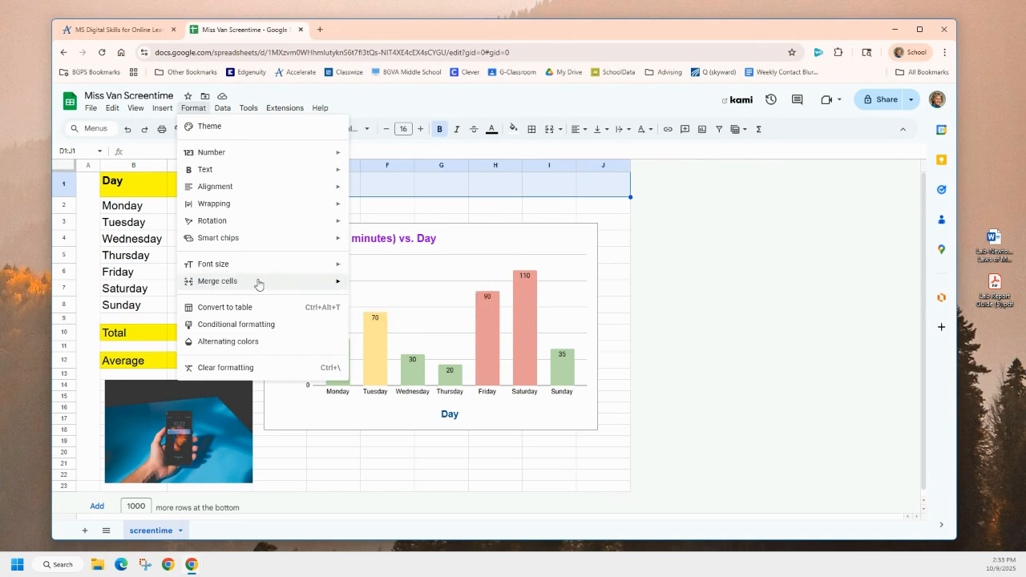
click(399, 323)
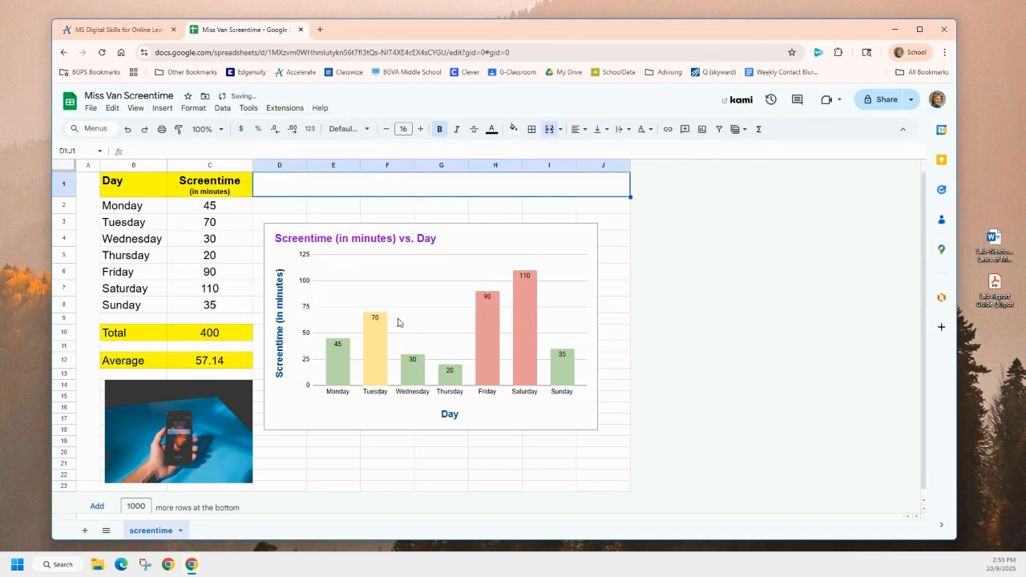
click(713, 350)
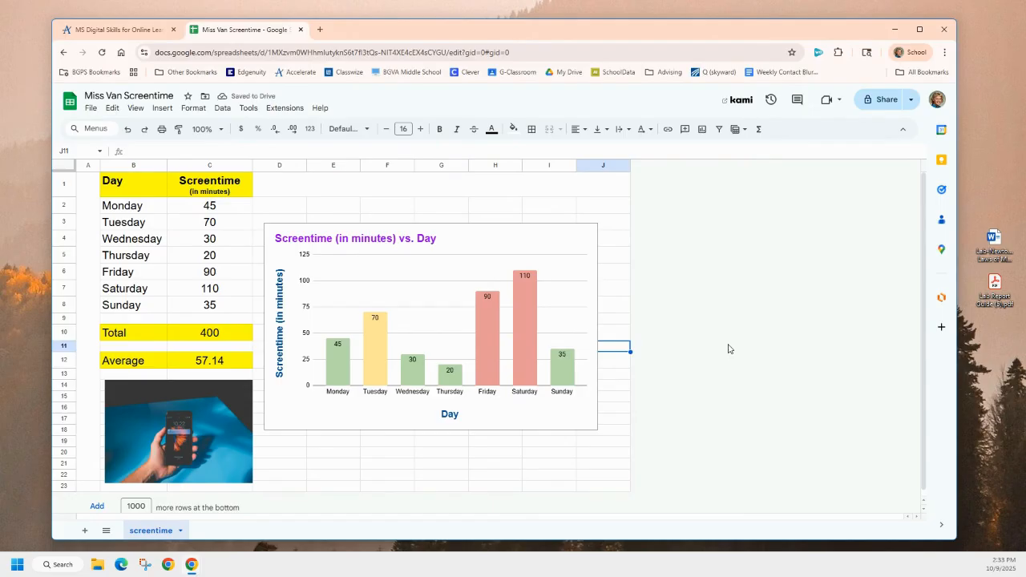